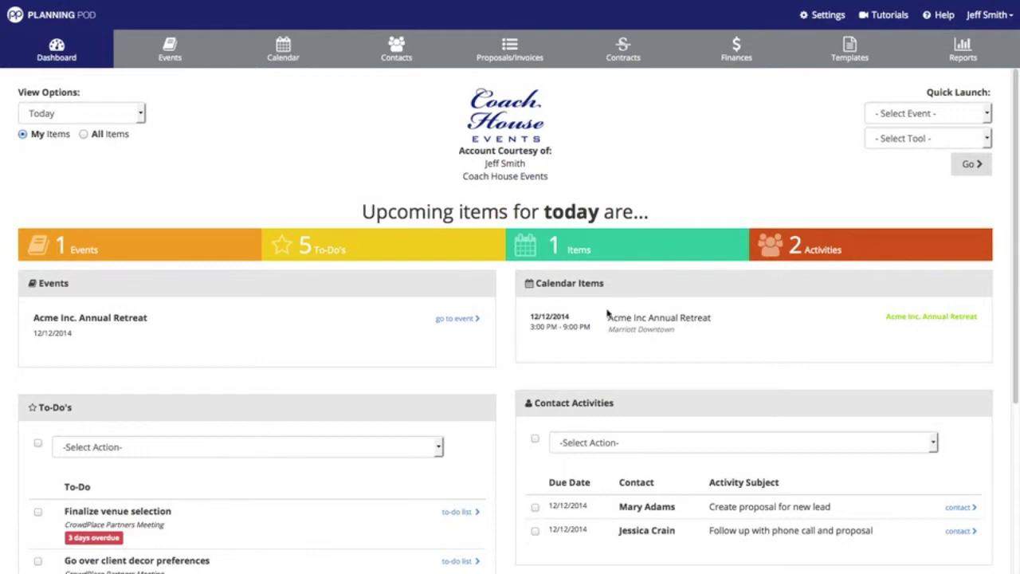
- Select the to-dos "Finalize venue selection" and "Go over client decor preferences" and view the bulk actions available for them
scroll(448, 313, down, 3)
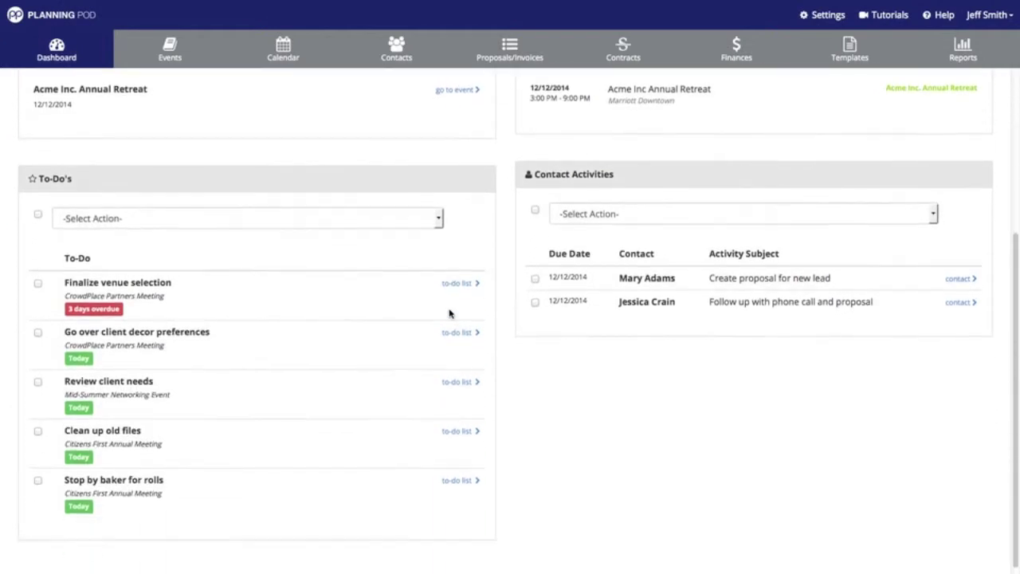
scroll(448, 313, up, 2)
scroll(448, 313, up, 1)
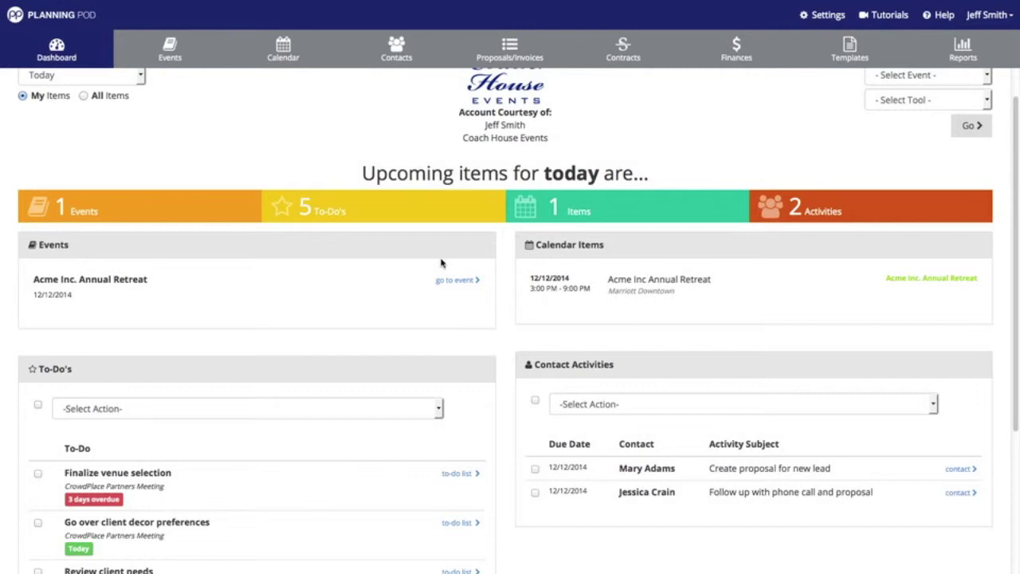
scroll(478, 318, down, 3)
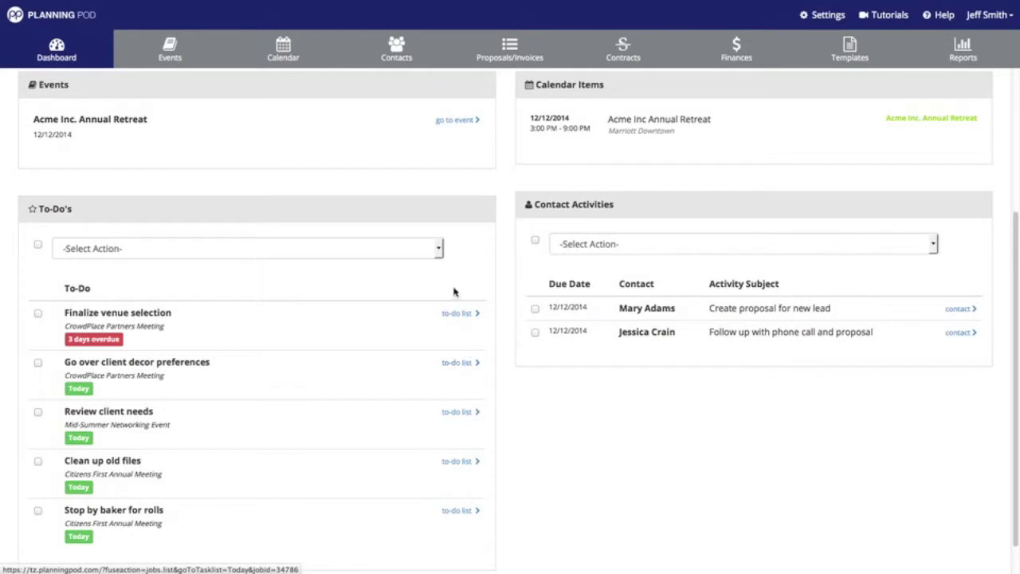
click(38, 313)
click(38, 364)
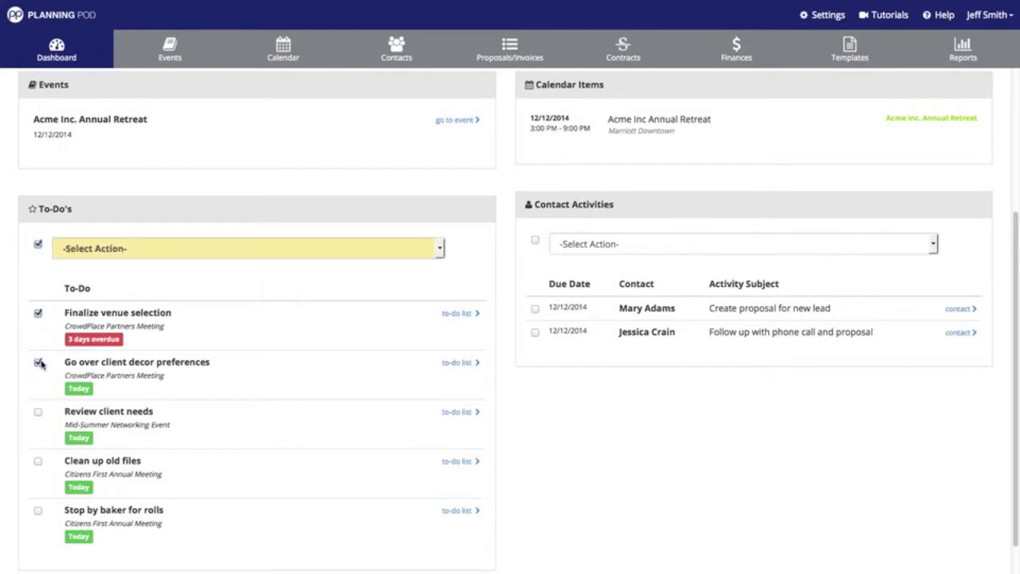
click(414, 255)
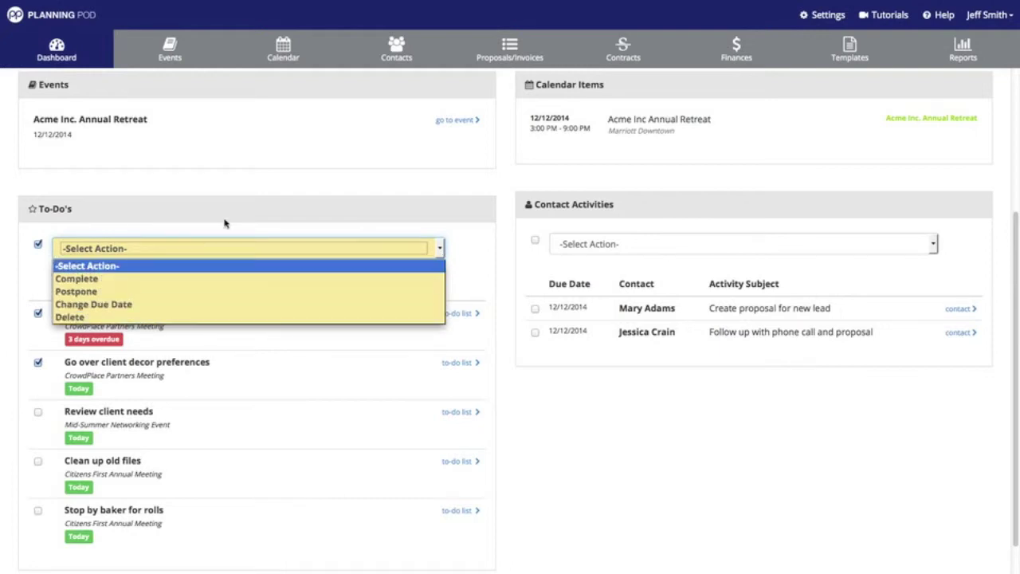
click(244, 190)
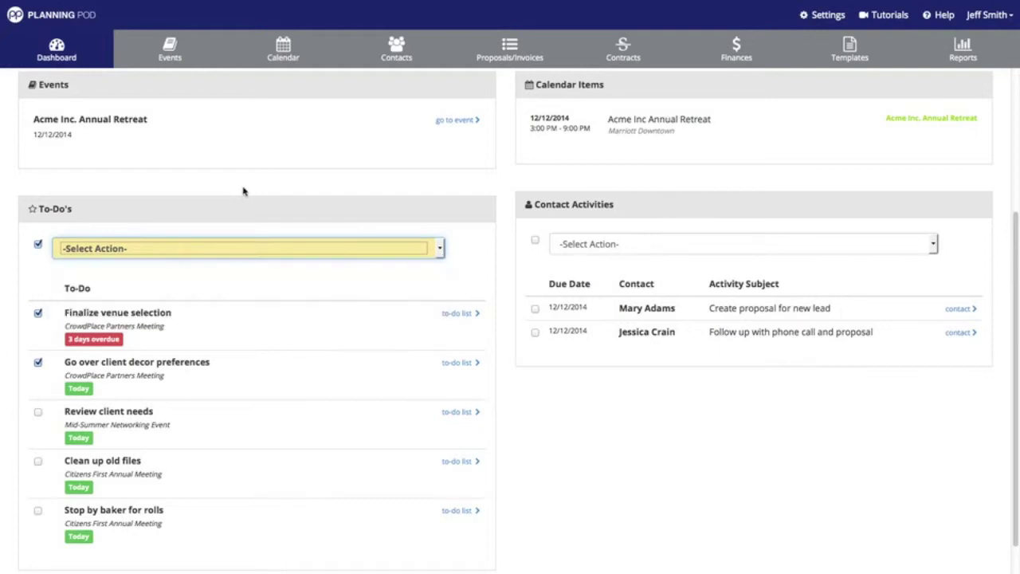
scroll(319, 231, up, 3)
click(328, 219)
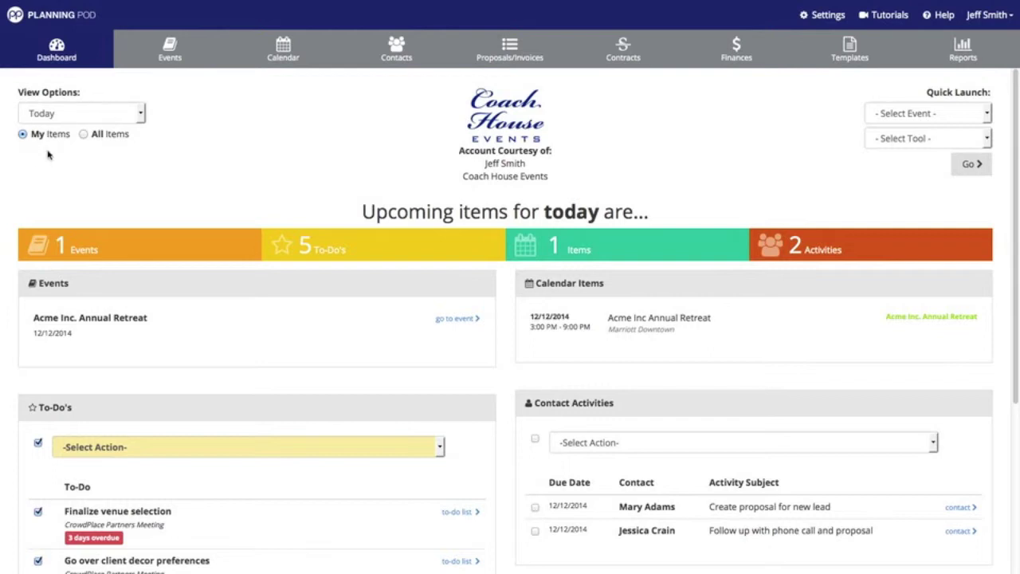
- Show the dashboard items for the next 7 days and look through the events, to-dos, calendar items and contact activities
click(140, 114)
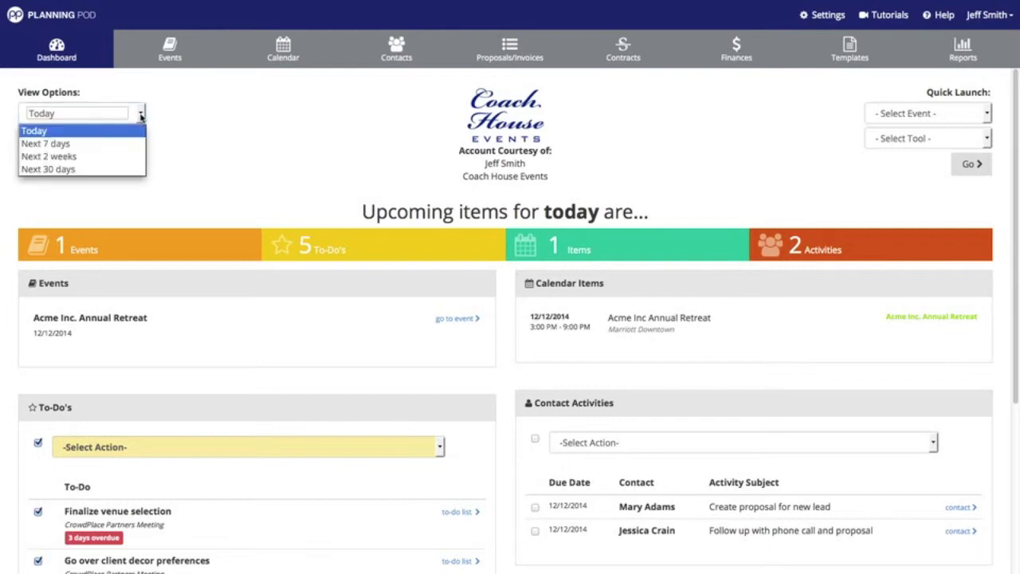
click(94, 145)
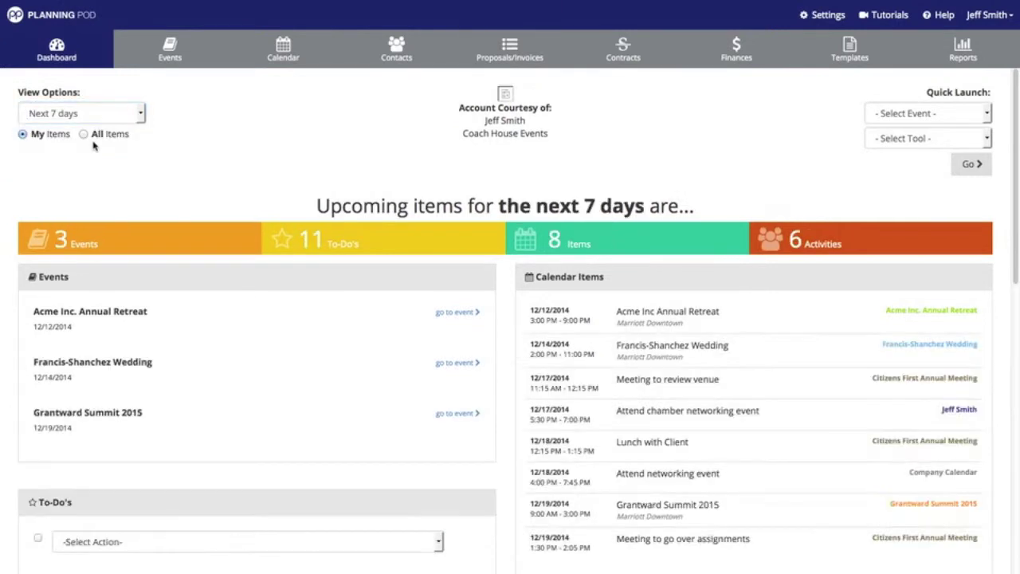
scroll(371, 271, down, 3)
scroll(562, 274, down, 5)
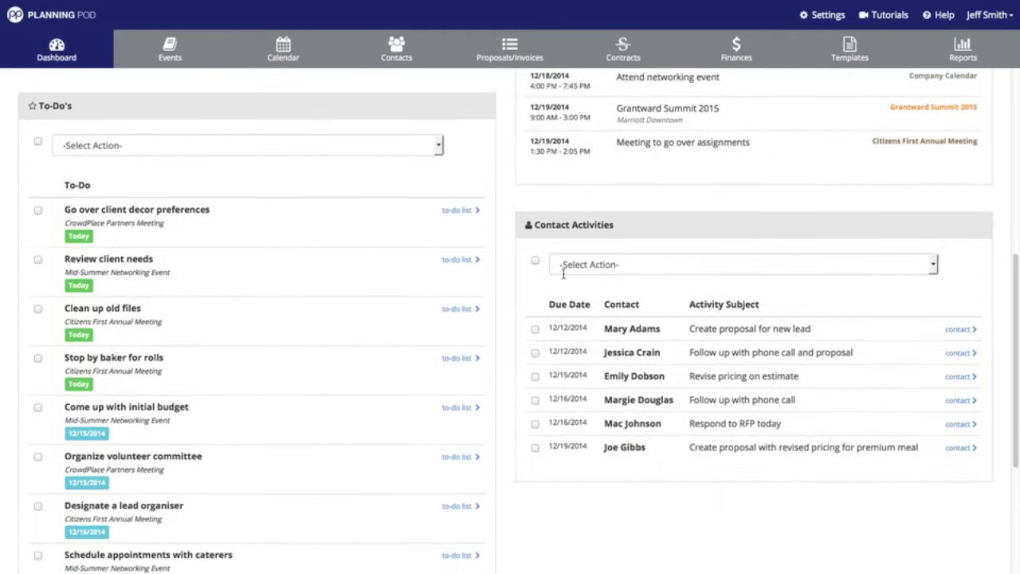
scroll(563, 276, up, 8)
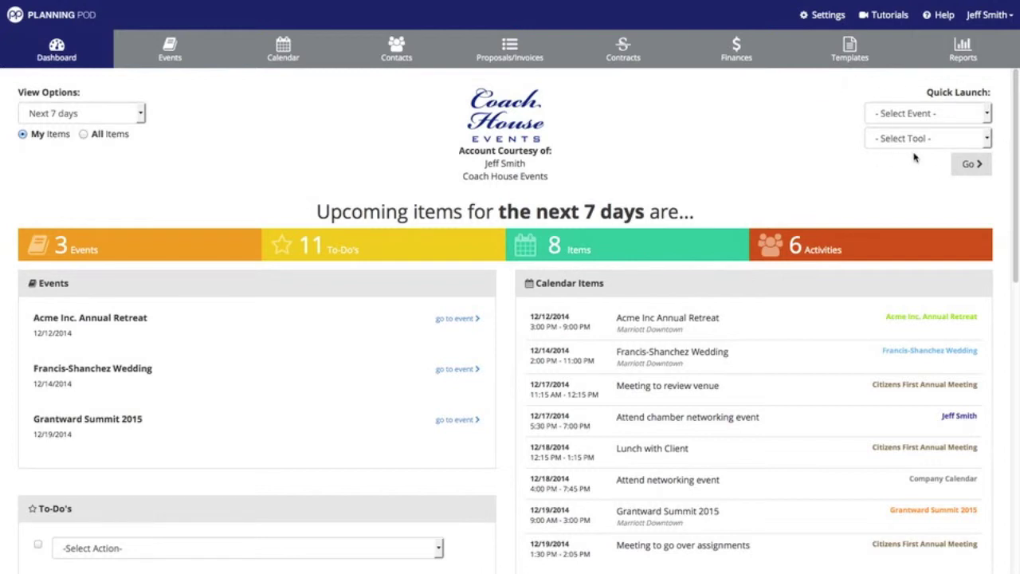
- Use Quick Launch to open the Budget tool of the CrowdPlace Partners Meeting event
click(988, 114)
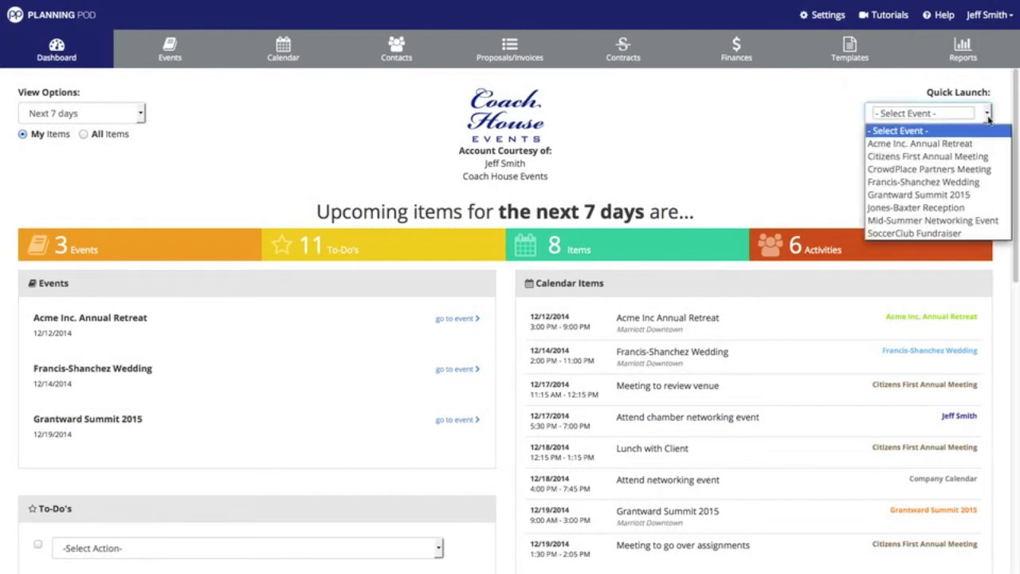
click(977, 169)
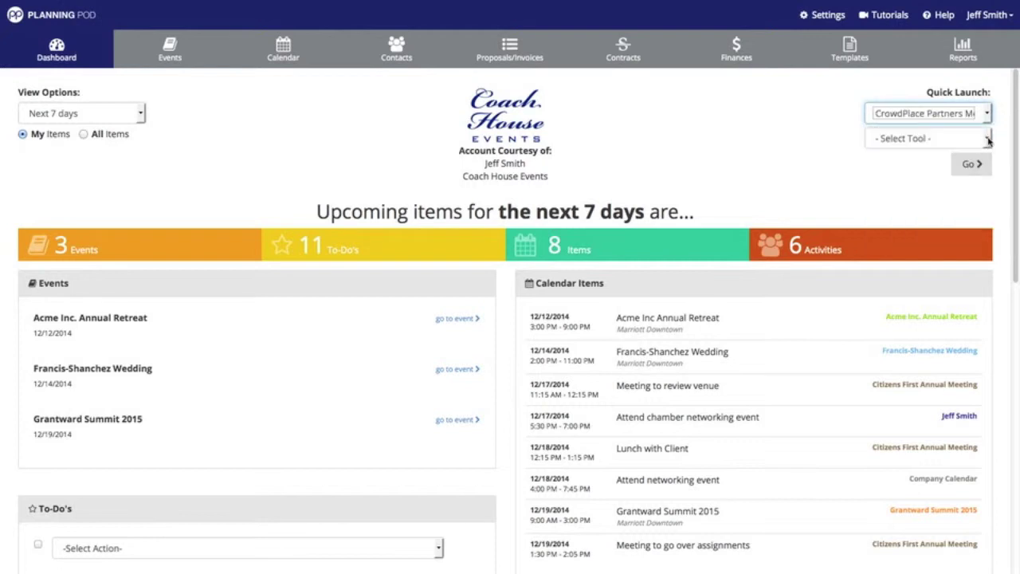
click(988, 140)
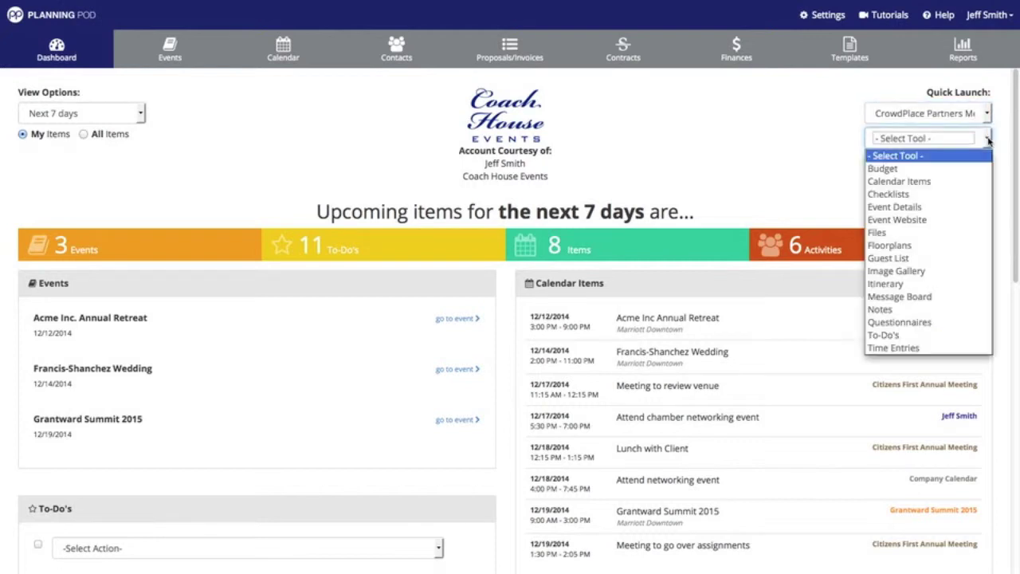
click(959, 170)
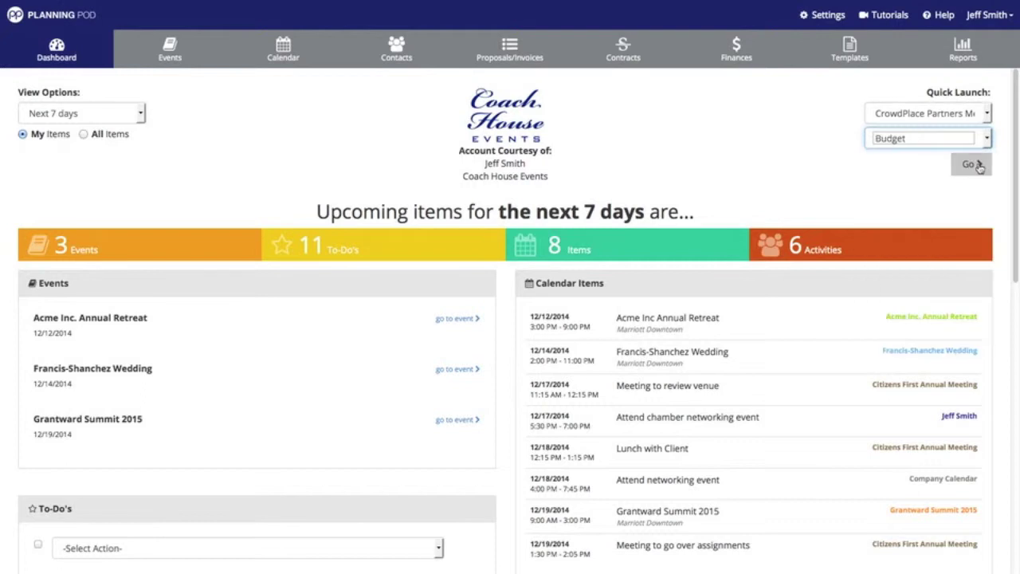
click(969, 164)
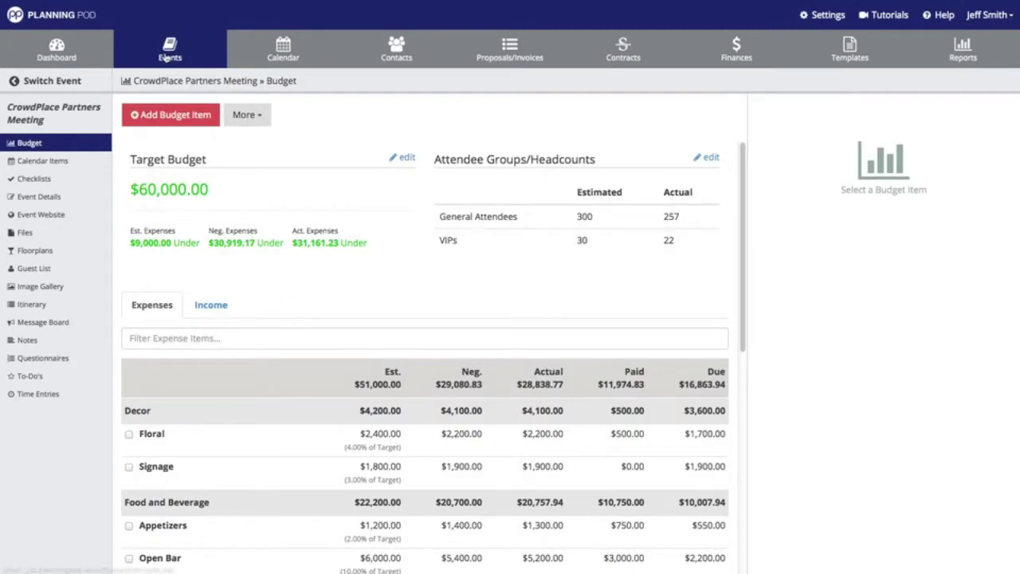
- Return to the dashboard and view the account options for subscription management and signing out
click(55, 50)
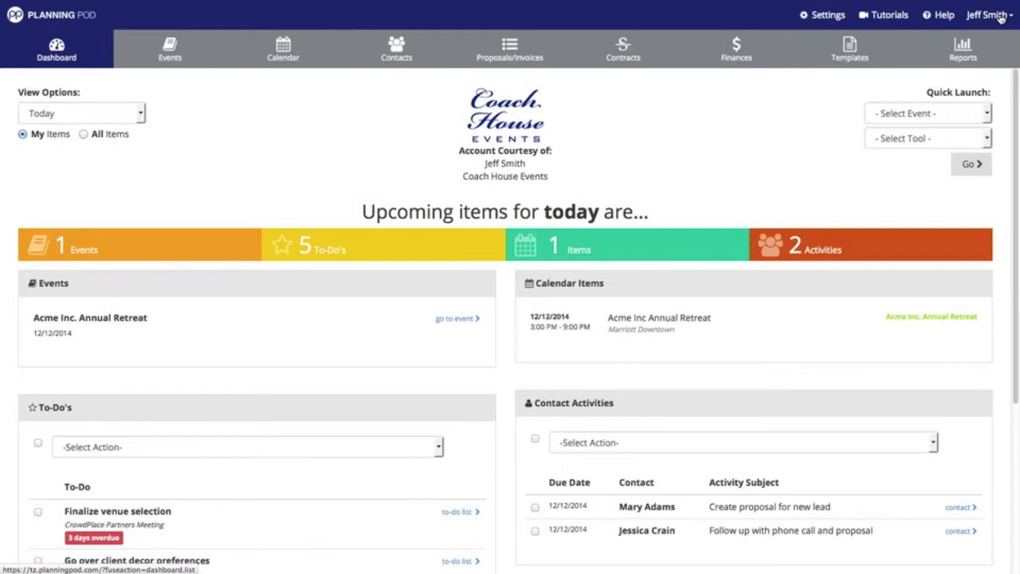
click(1000, 18)
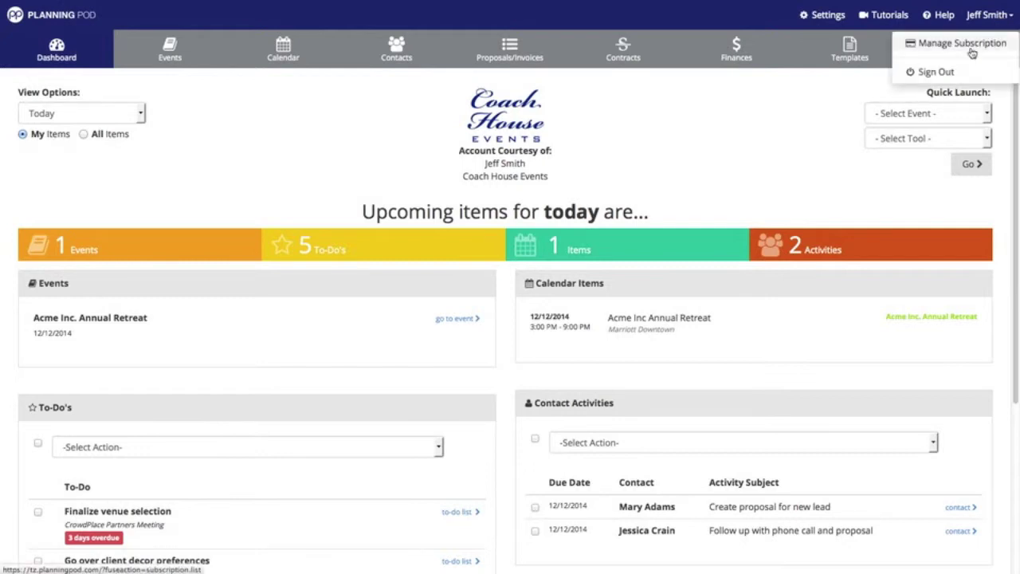
click(785, 115)
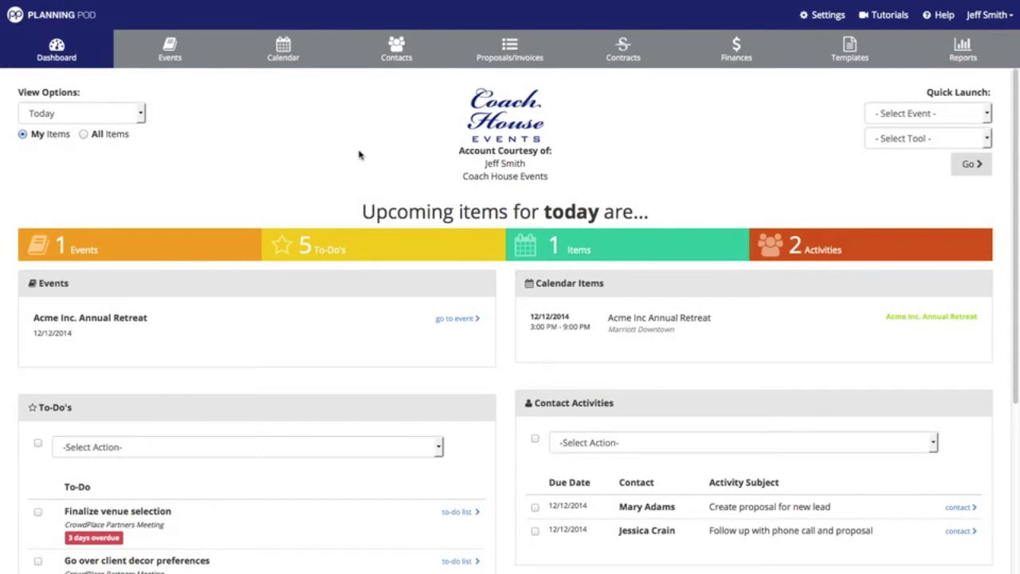
- Go to the events list and view the form for adding an event group, leaving it without saving
click(170, 53)
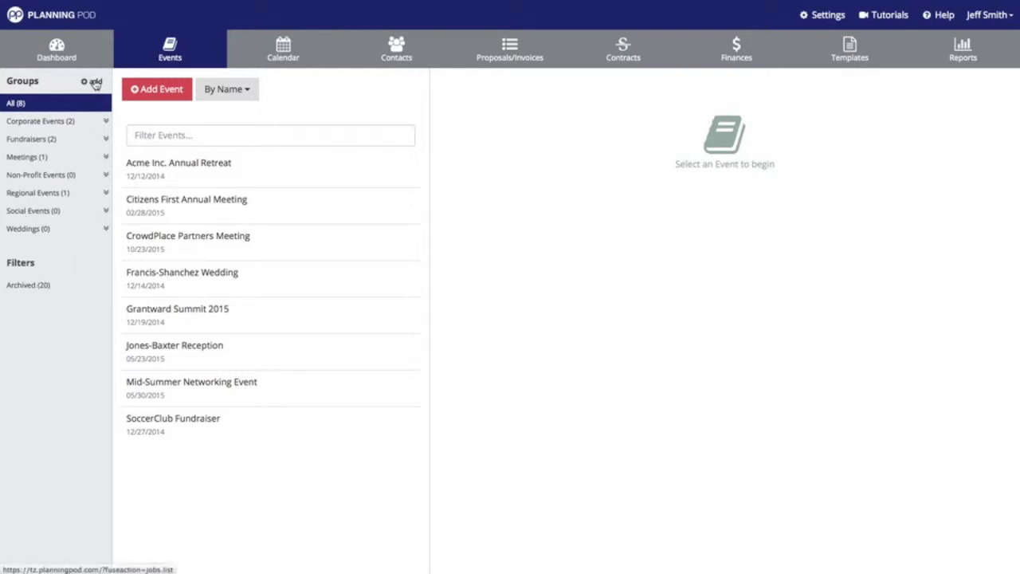
click(93, 82)
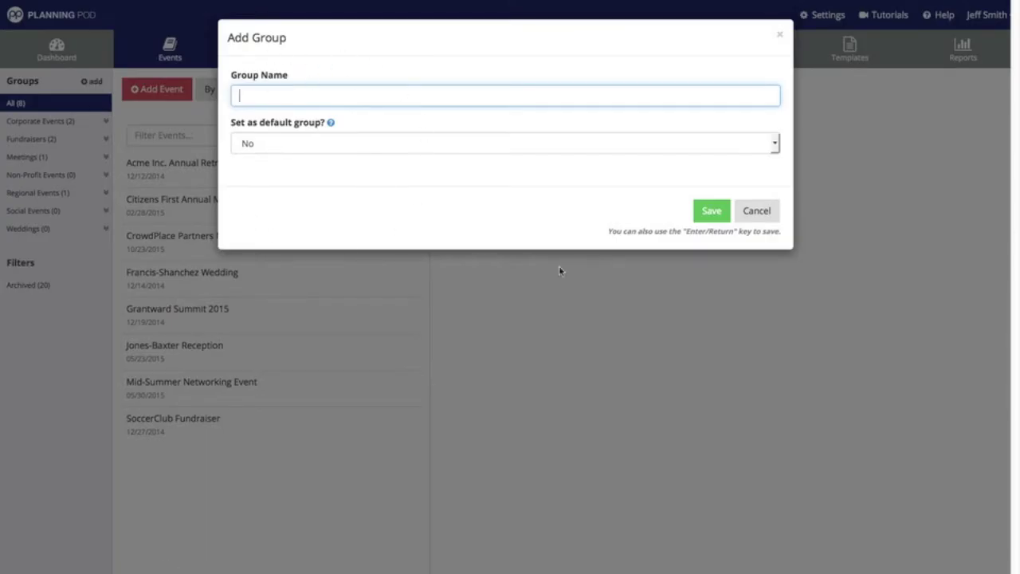
click(757, 212)
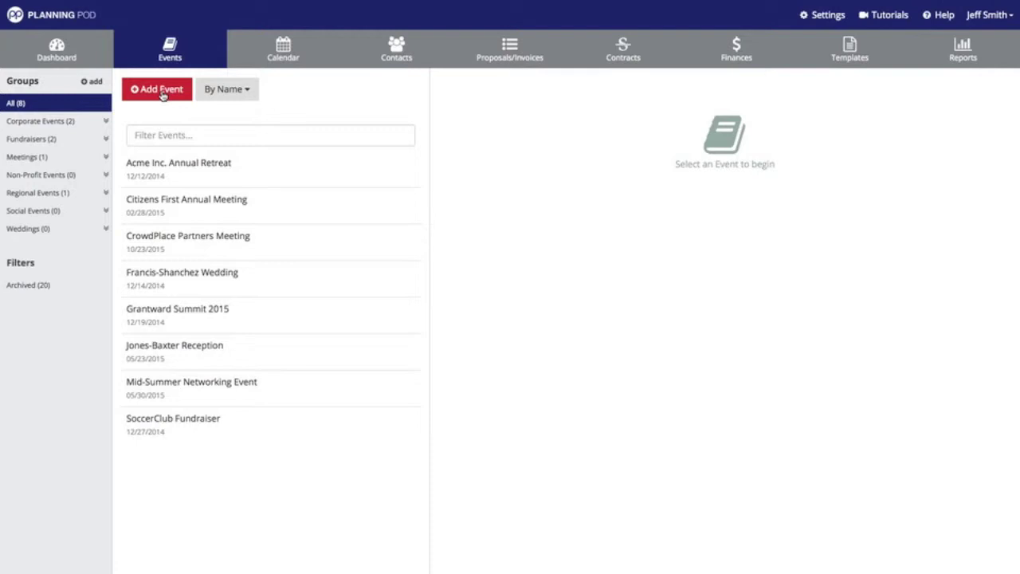
- Sort the events list by date, and return it to sorting by name
click(246, 94)
click(227, 114)
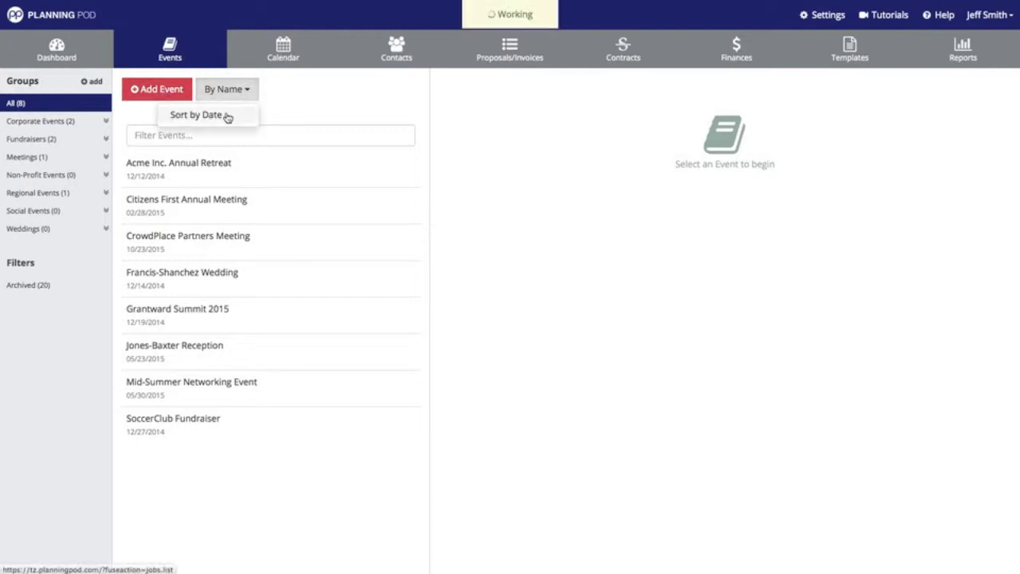
click(234, 93)
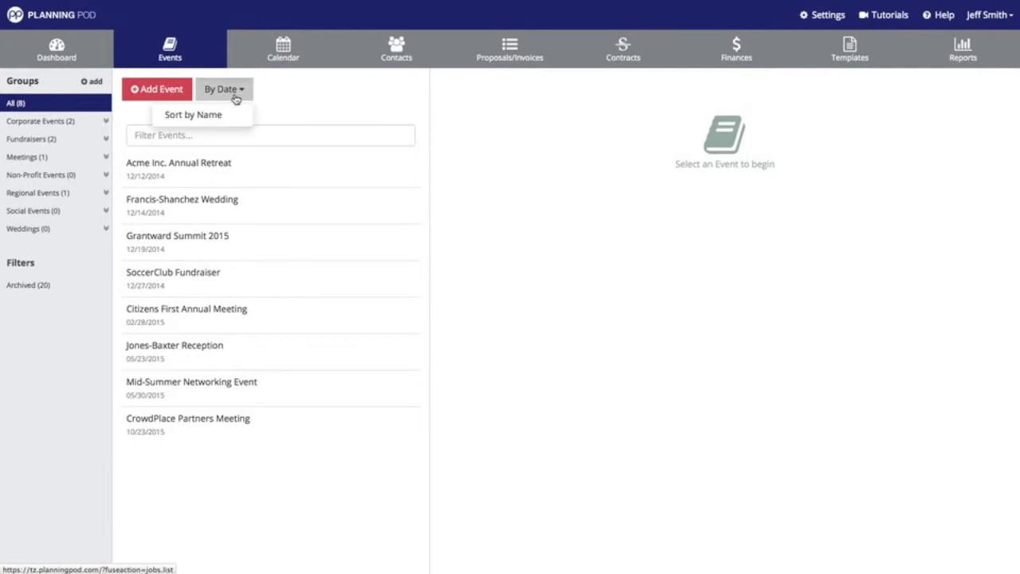
click(206, 117)
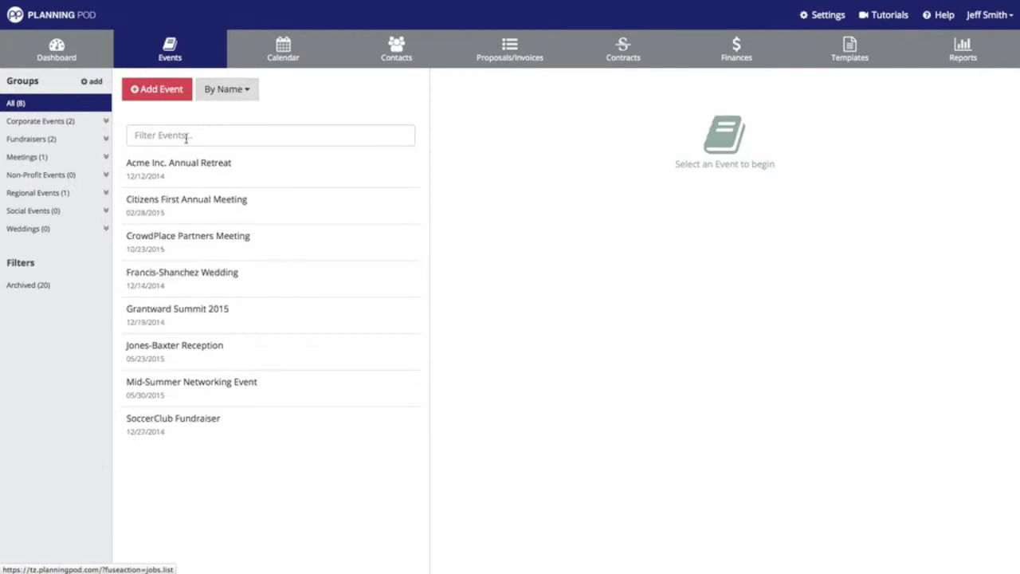
- Filter the events list by "cit" and clear the filter
click(185, 136)
text(citiz)
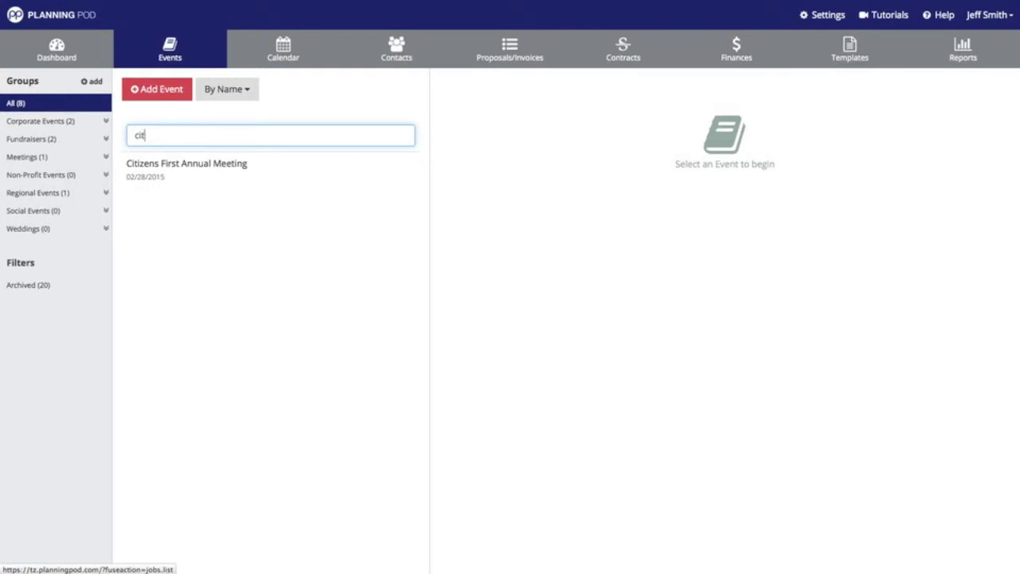
key(BackSpace)
key(BackSpace)
key(BackSpace)
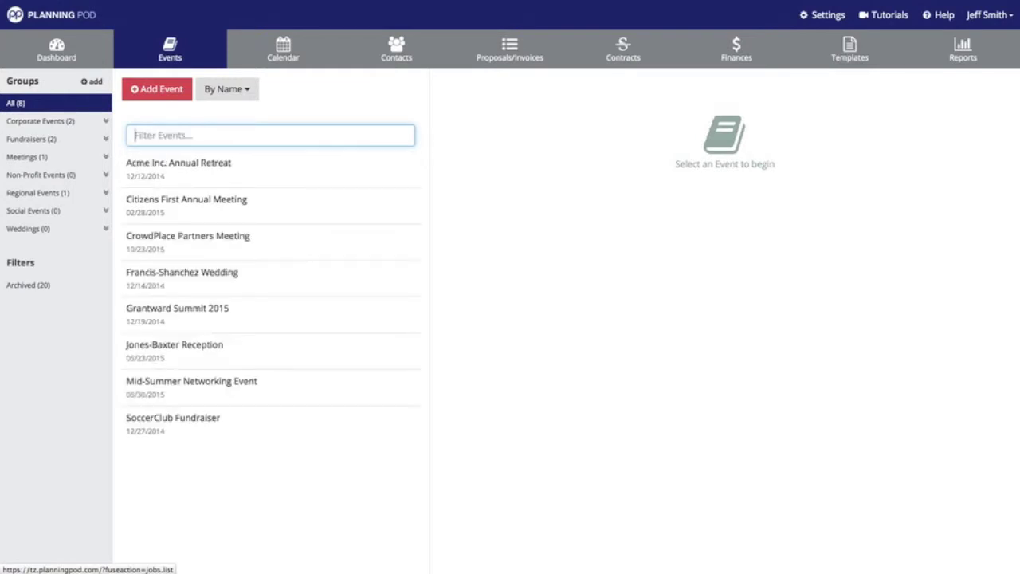
- Select the CrowdPlace Partners Meeting event, show its event snapshot and view the additional event information options
click(186, 237)
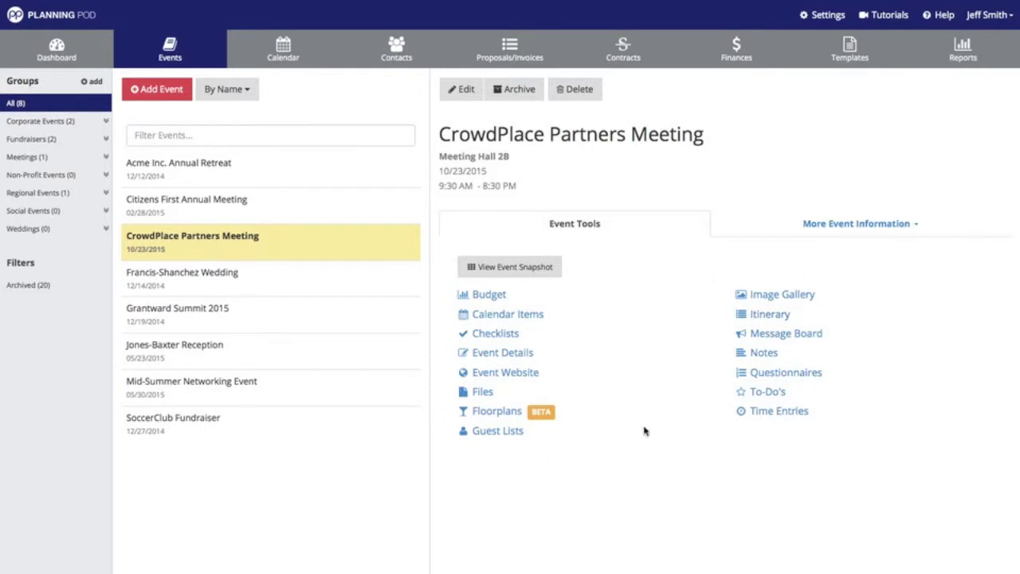
click(503, 269)
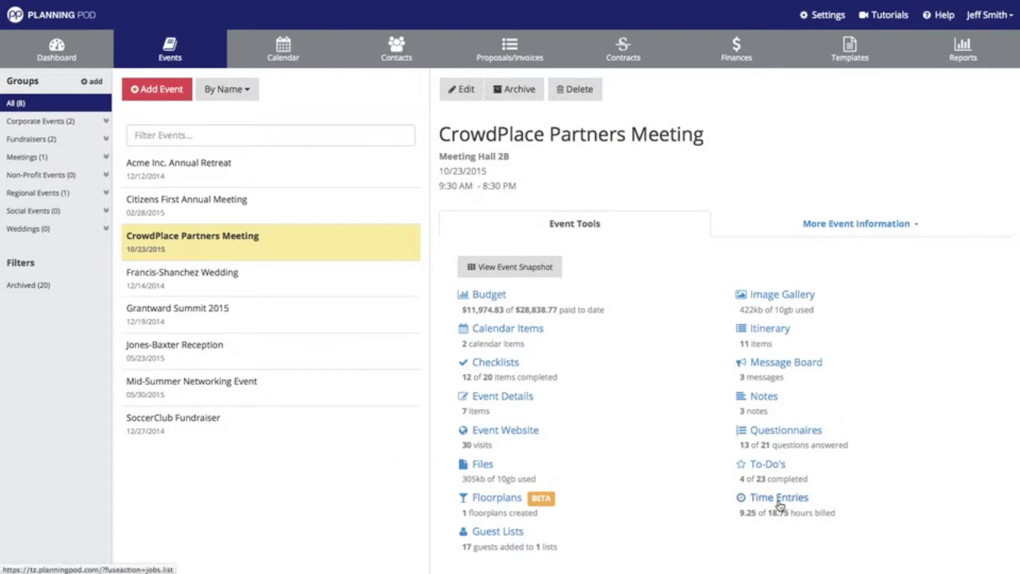
click(884, 223)
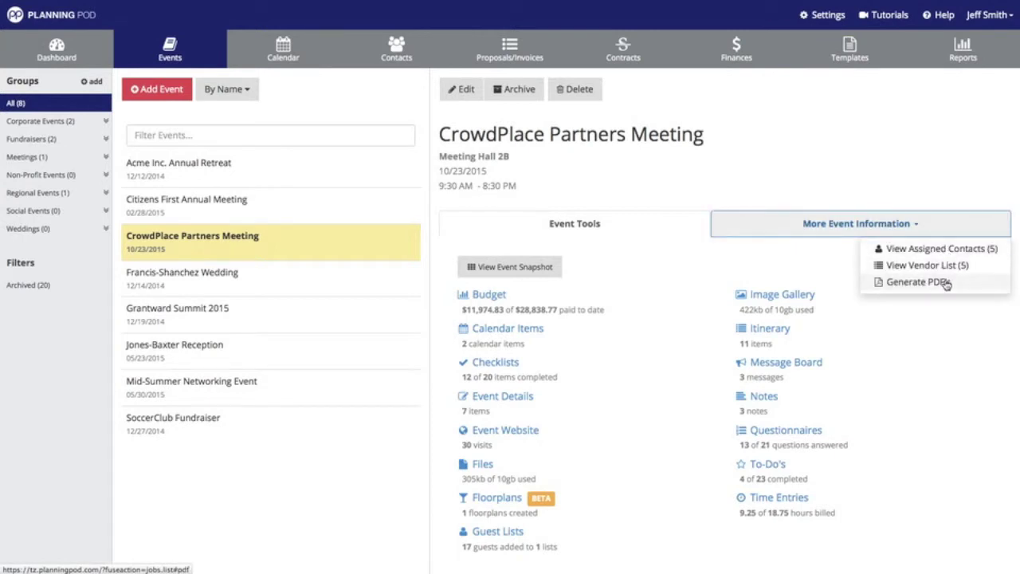
click(837, 195)
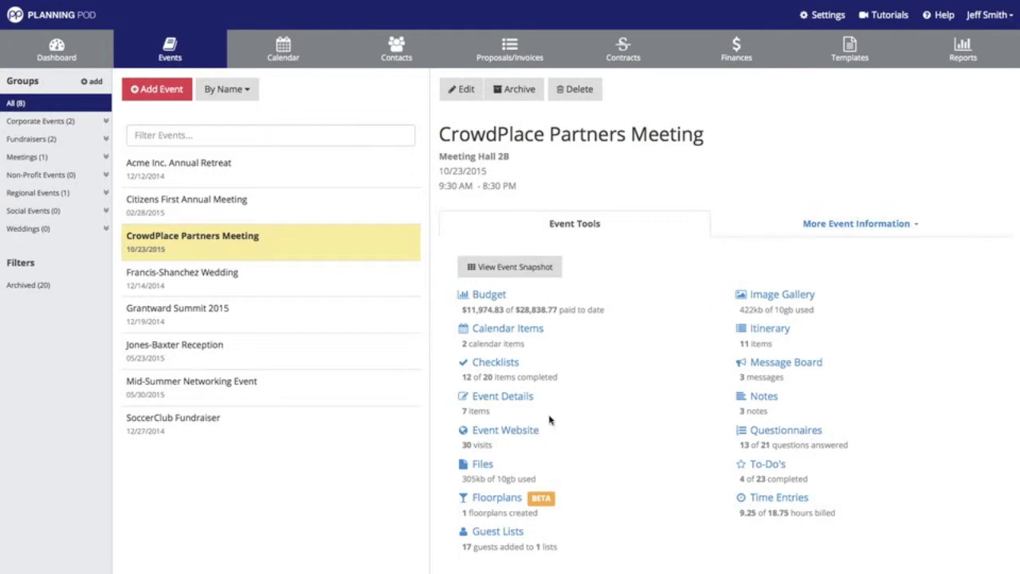
- Open the CrowdPlace Partners Meeting budget and examine its additional budget options and expense items
click(488, 296)
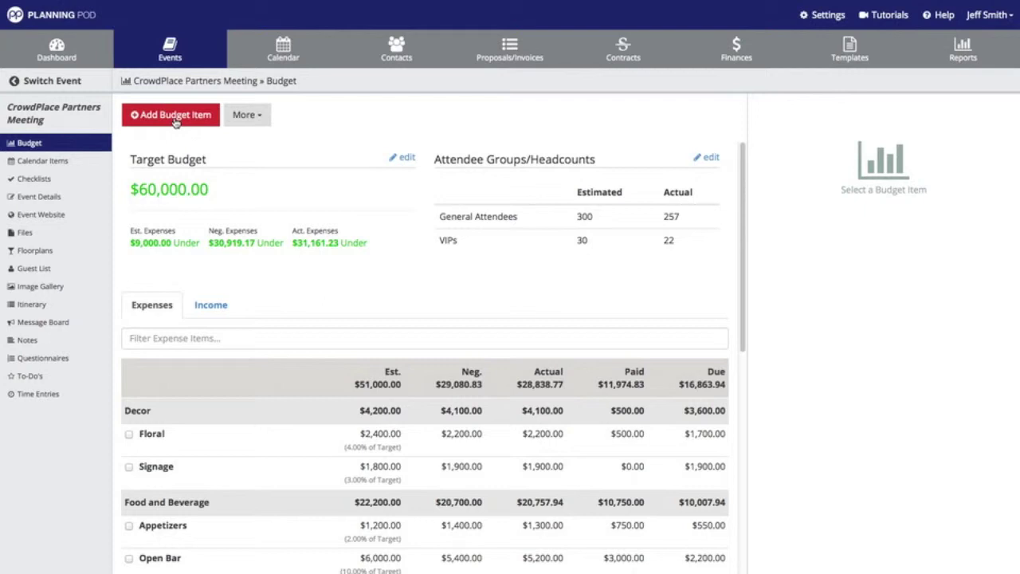
click(260, 123)
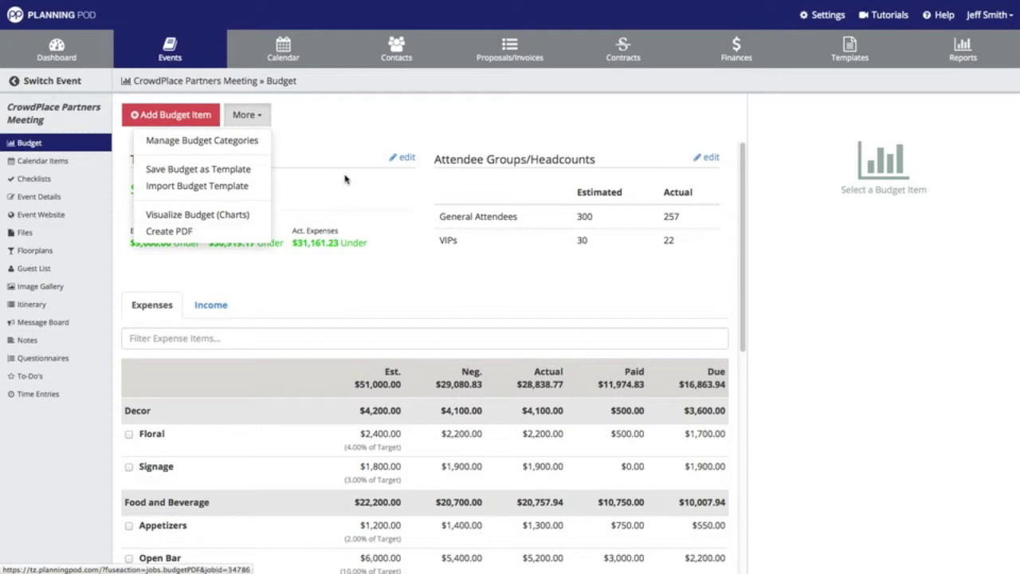
click(351, 126)
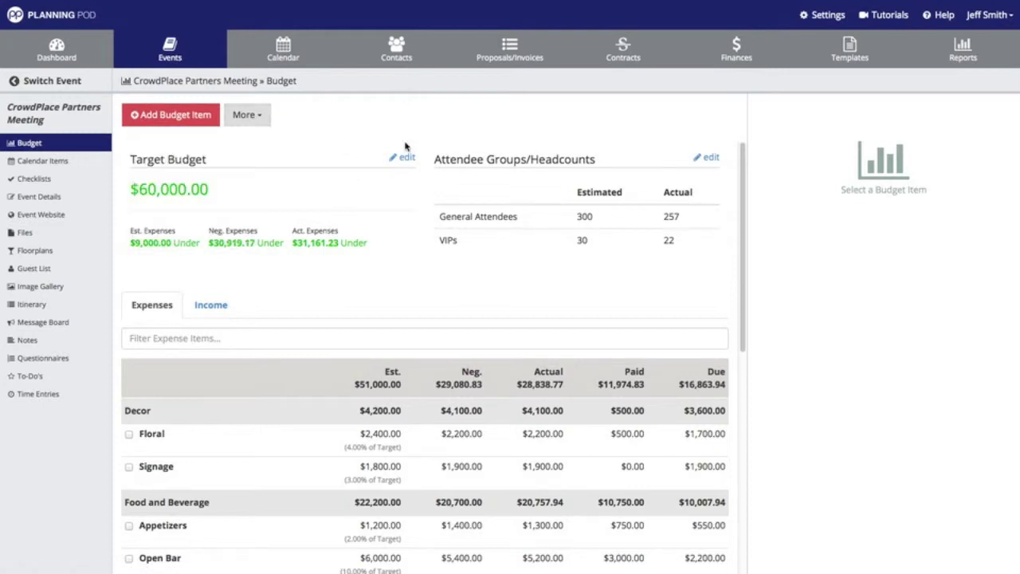
scroll(406, 143, down, 3)
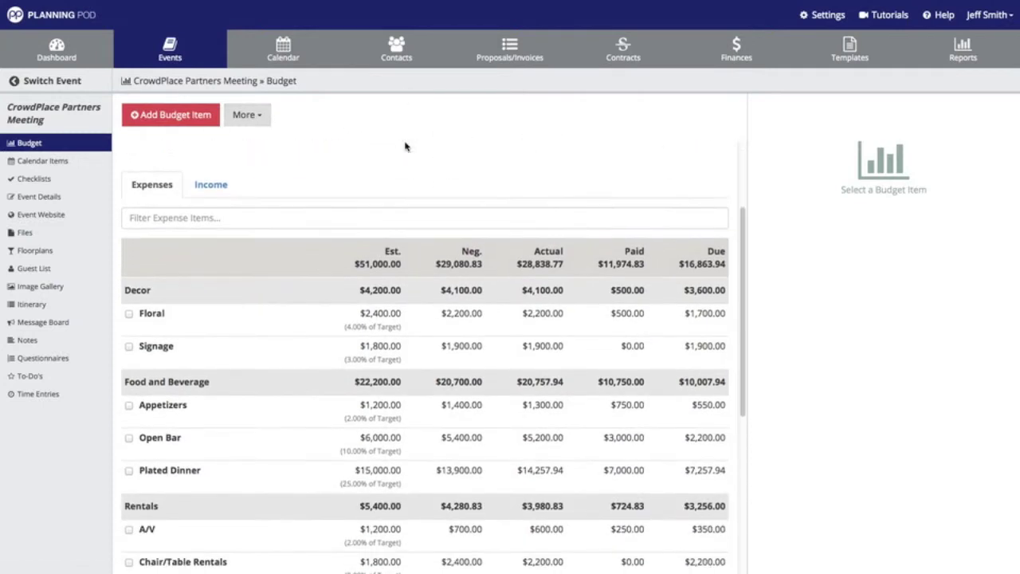
- Show the Floral expense item and examine its amounts, notes, vendors, line item managers and payments
click(264, 330)
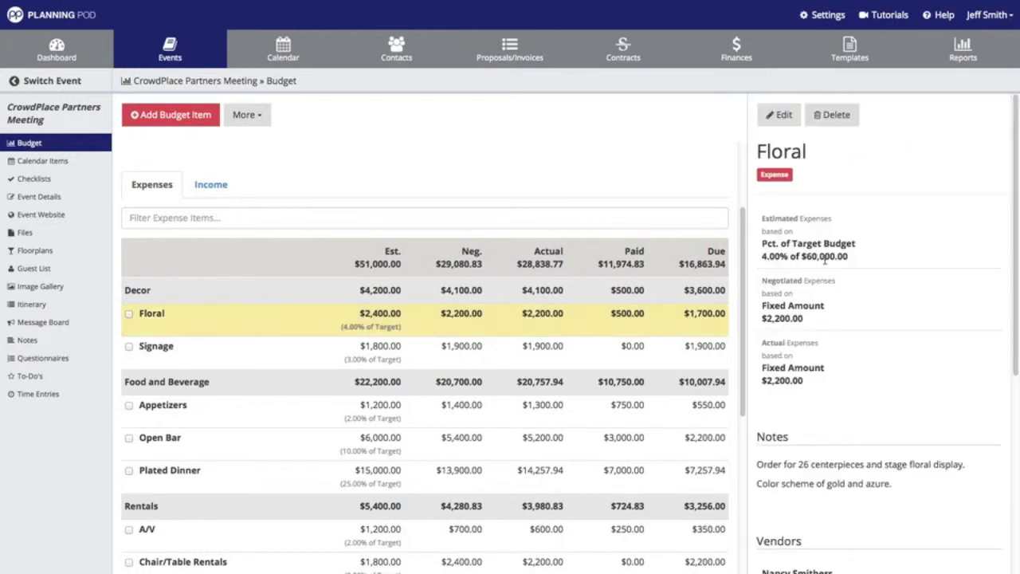
scroll(825, 259, down, 1)
scroll(825, 259, down, 4)
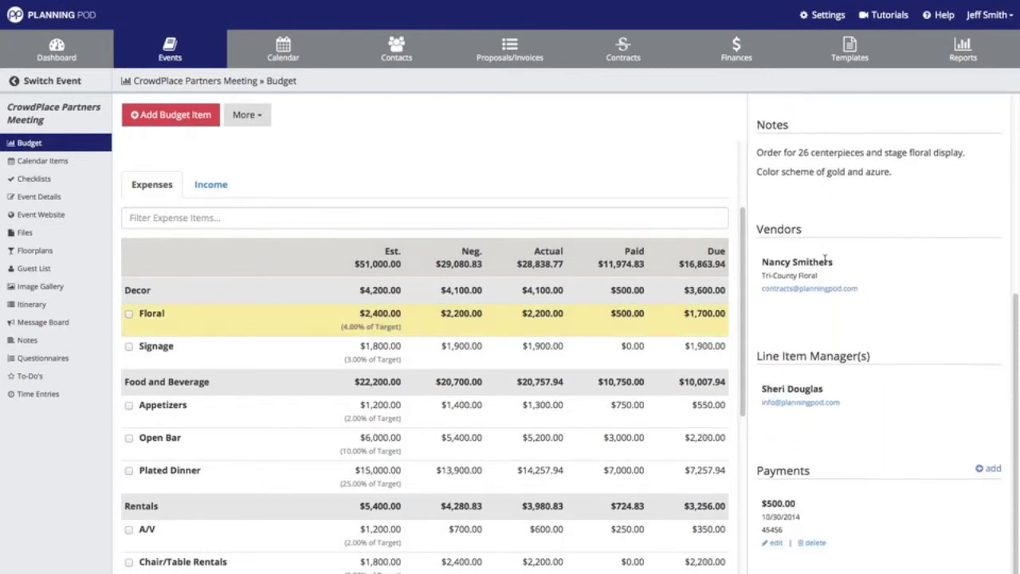
scroll(825, 259, up, 5)
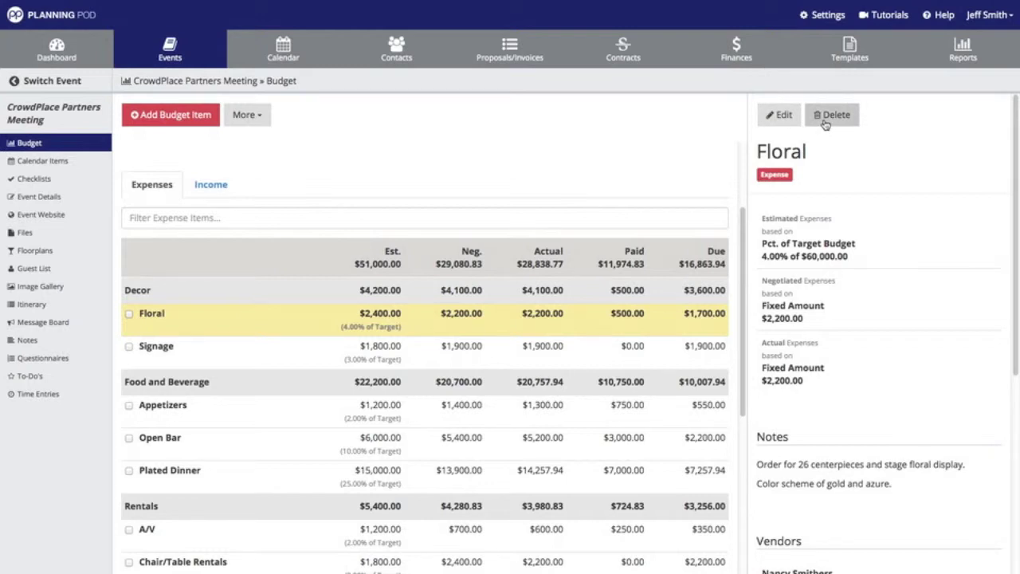
- Select the Floral, Signage and Appetizers expense items together and view the categories they can be moved to
scroll(142, 398, down, 1)
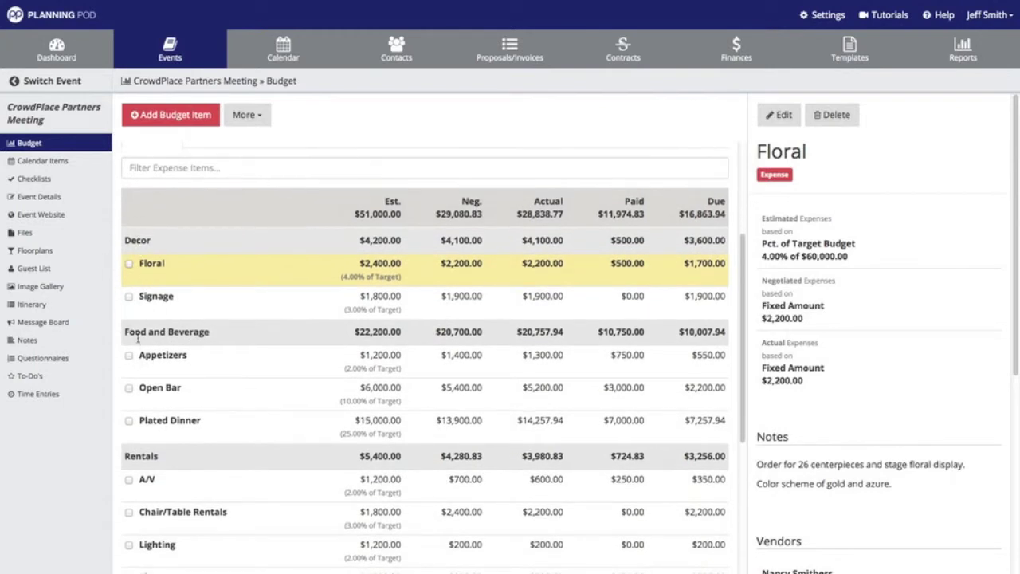
click(129, 264)
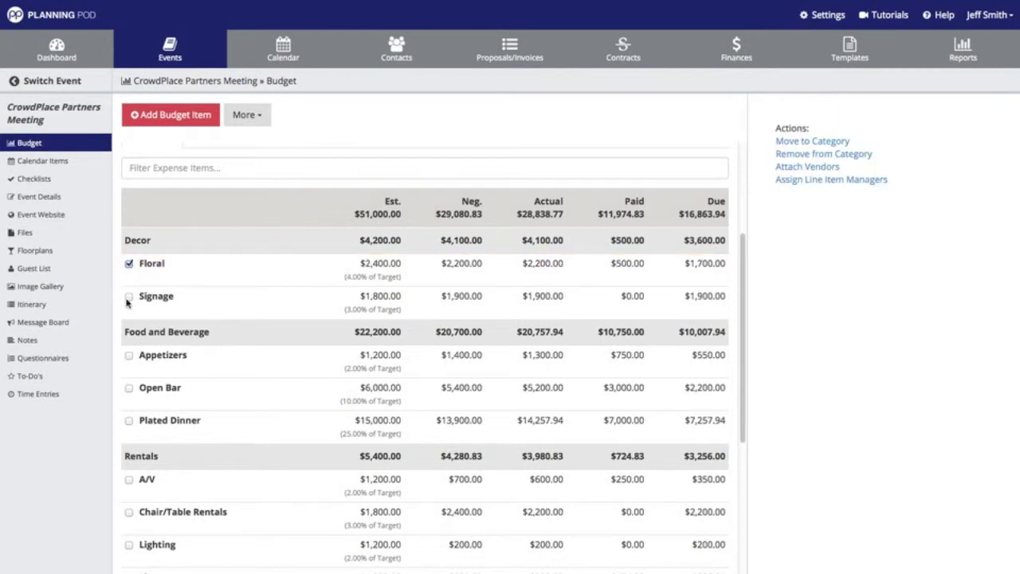
click(129, 356)
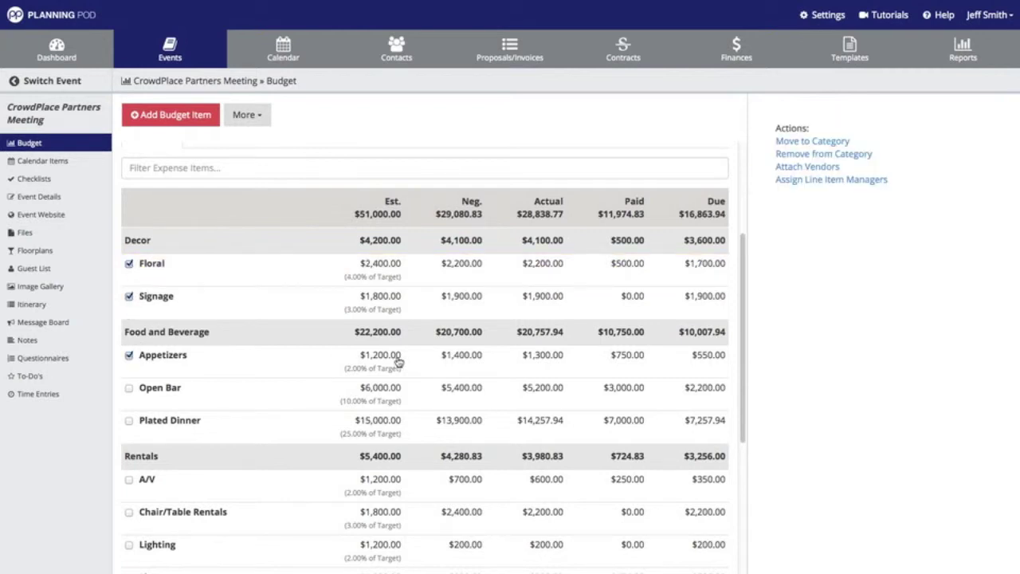
click(799, 142)
click(876, 143)
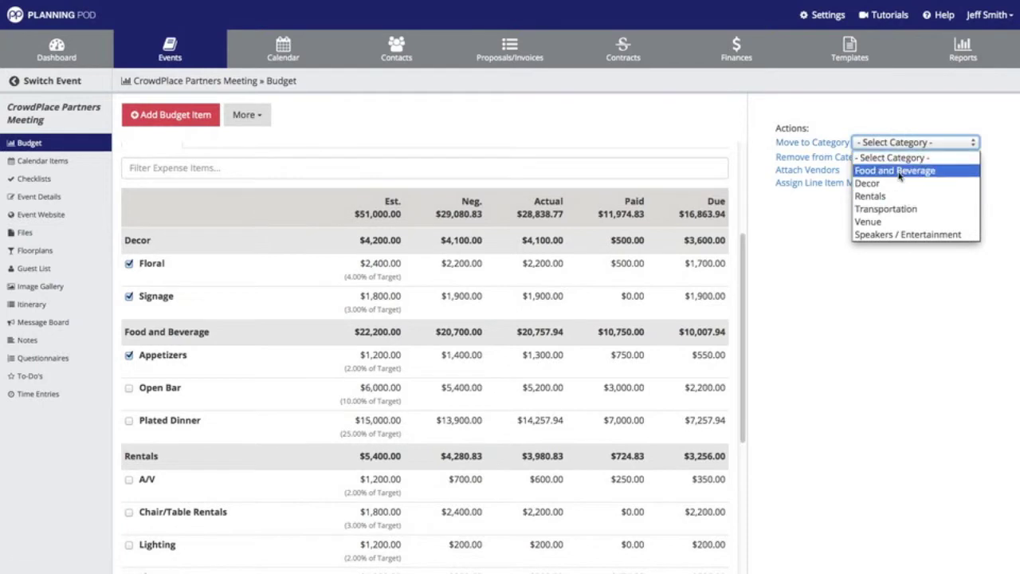
click(831, 229)
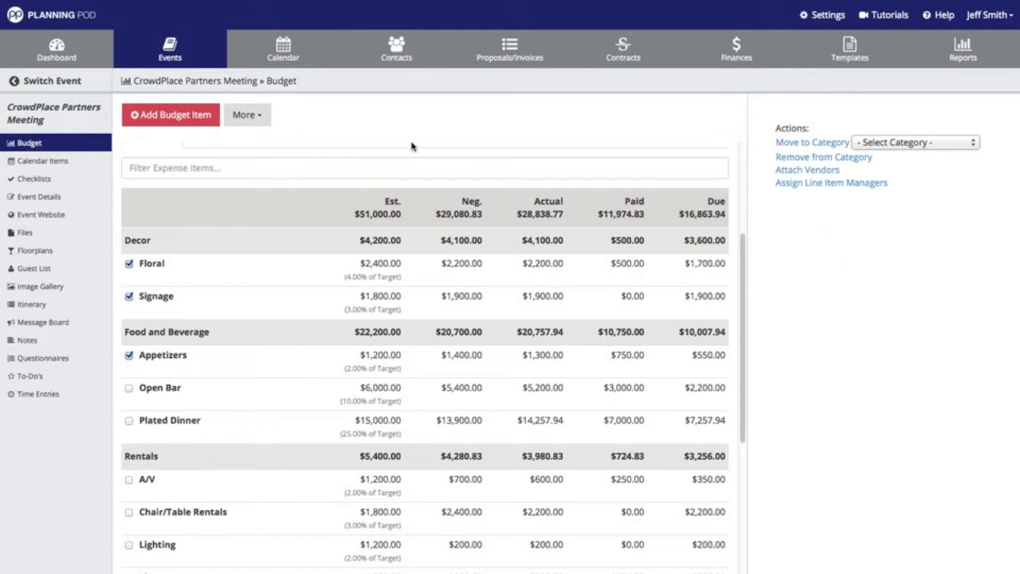
- Launch the event's Dinner Banquet Setup floorplan and enlarge it to examine the table layout
click(33, 252)
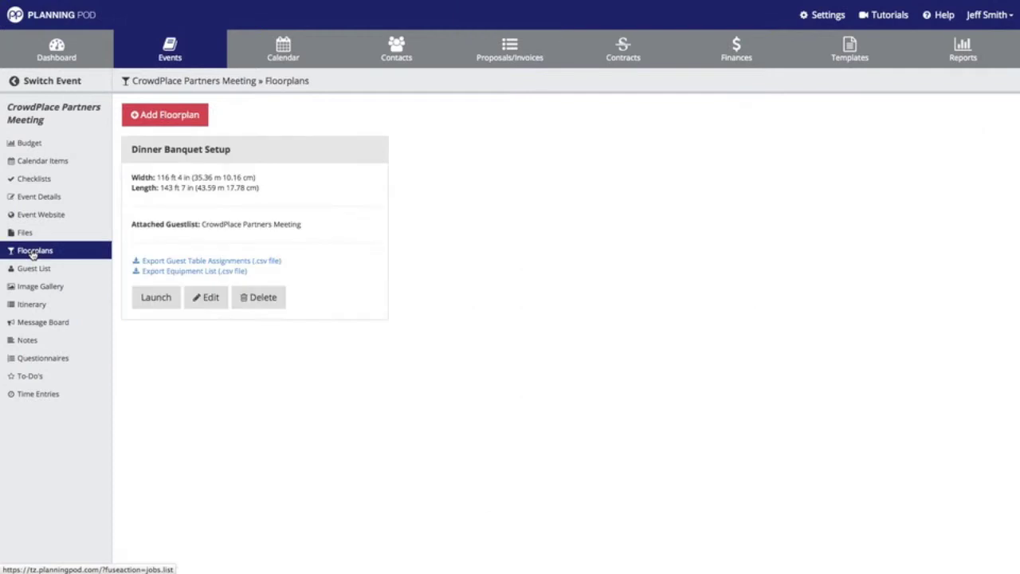
click(168, 295)
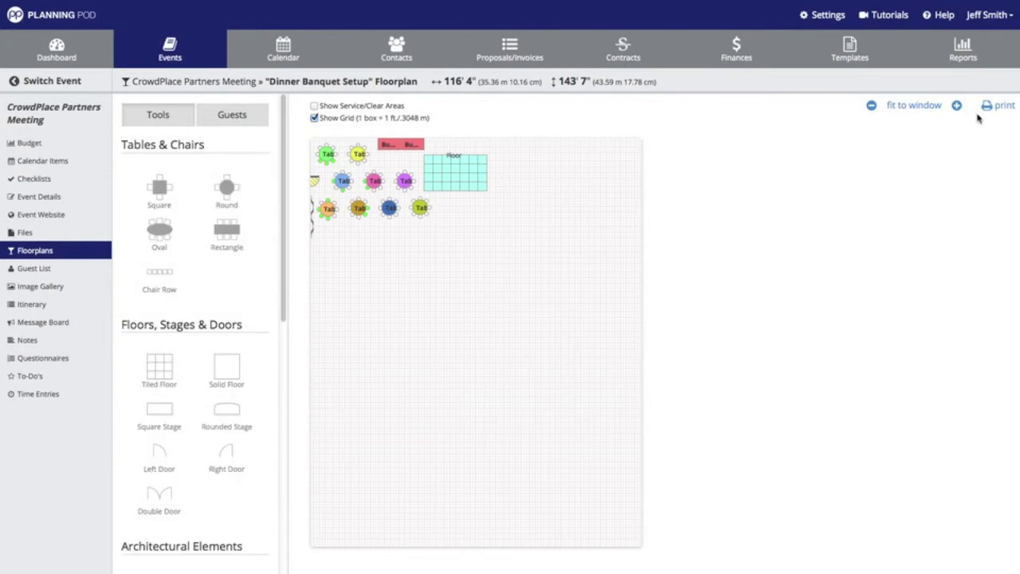
click(955, 106)
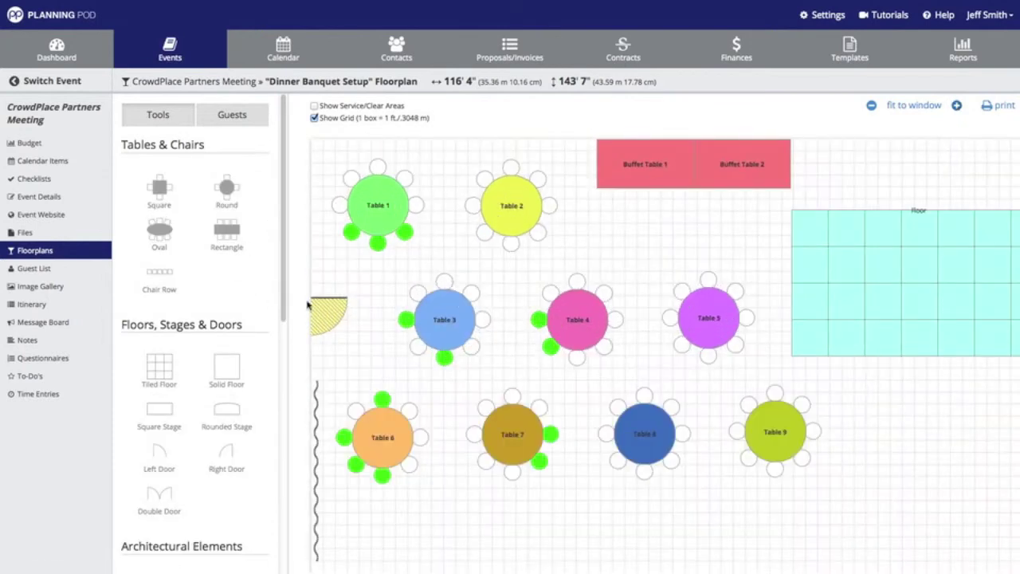
- Filter the event switcher by "cro", choose CrowdPlace Partners Meeting and show its files
click(62, 79)
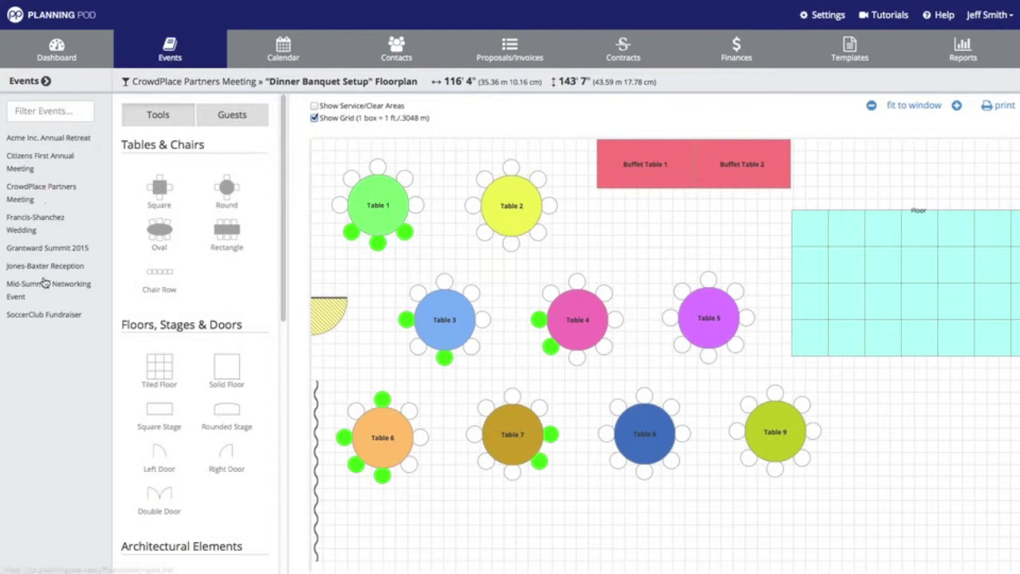
click(63, 115)
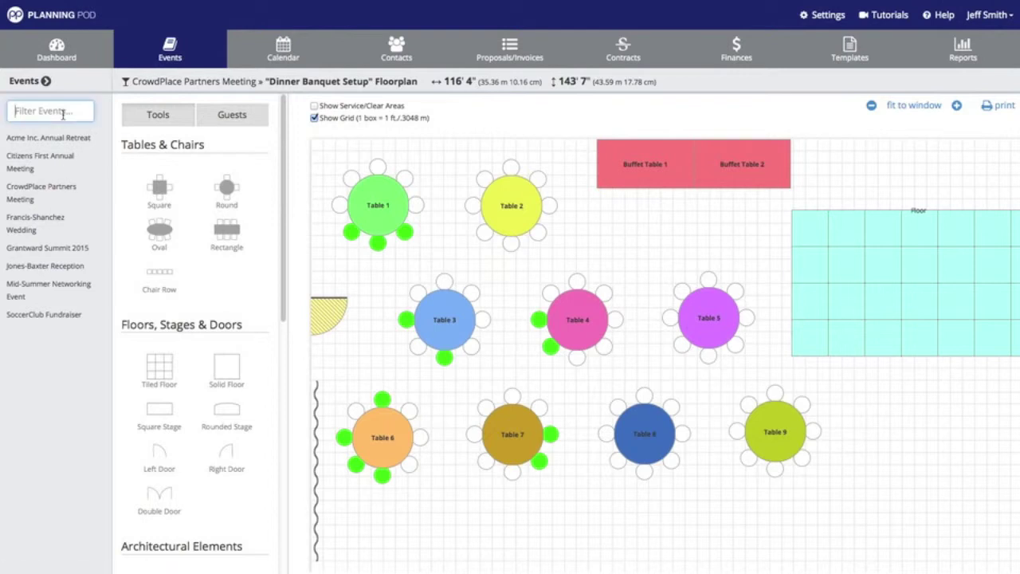
text(cro)
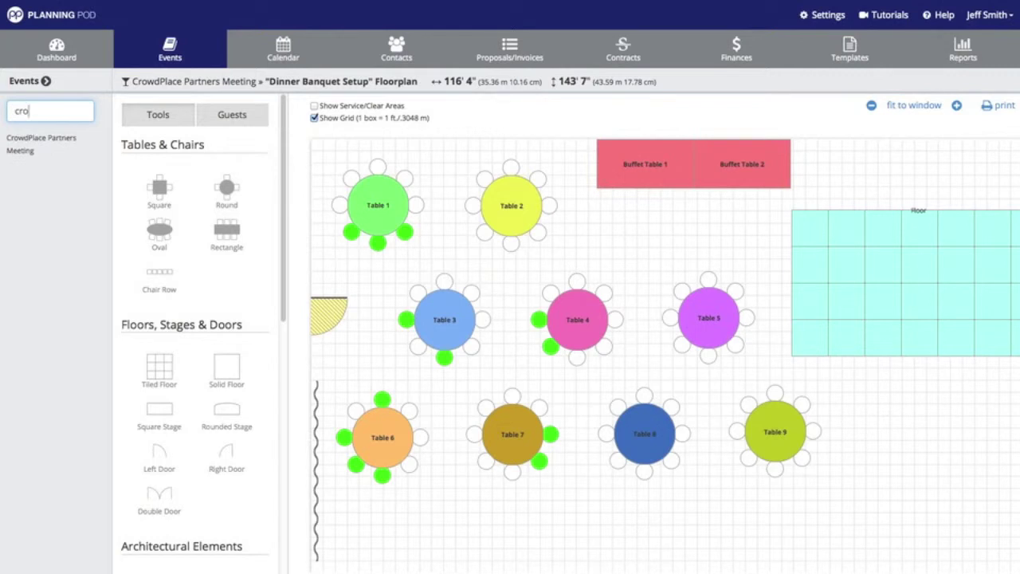
click(39, 137)
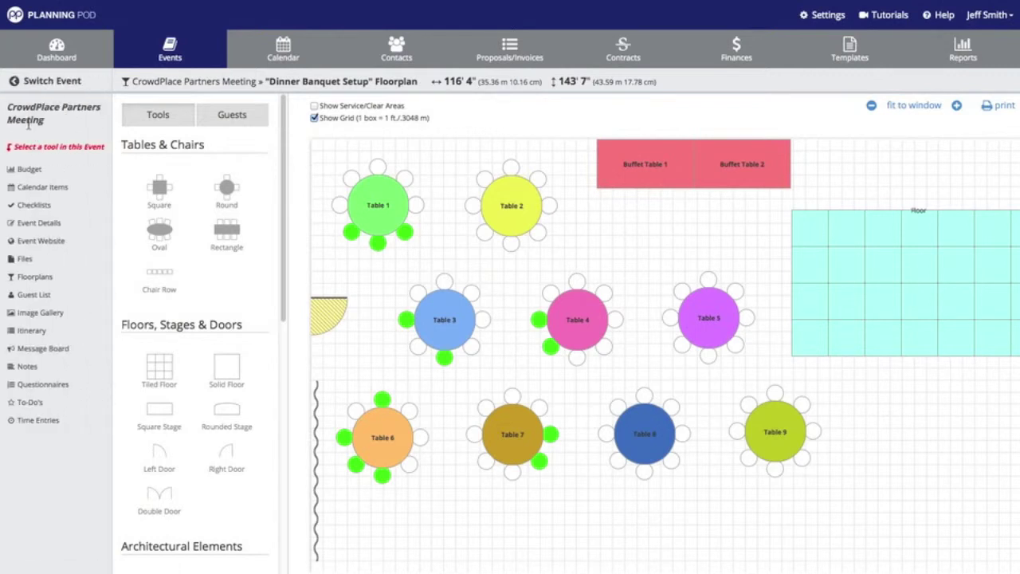
click(26, 259)
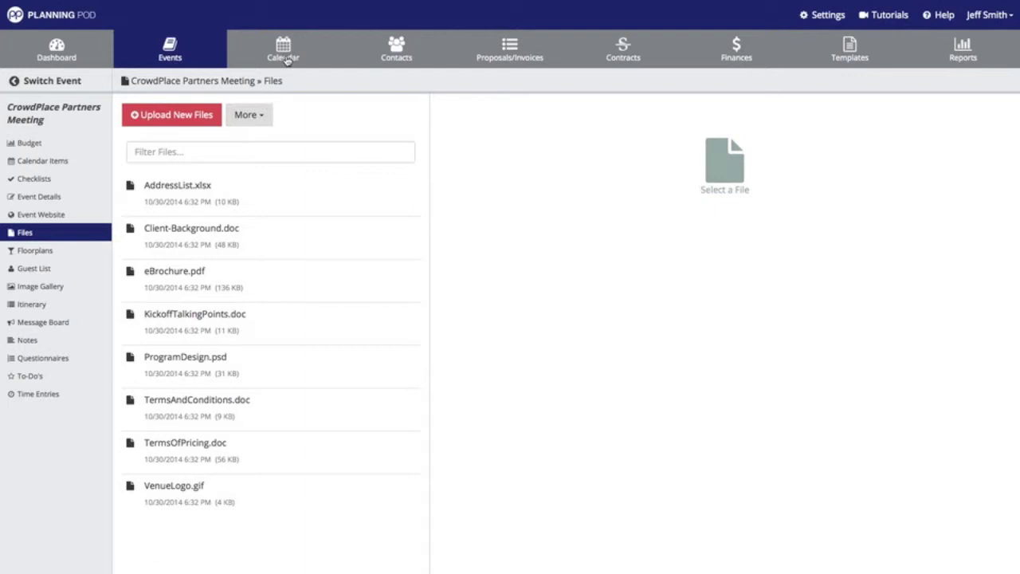
- Go to the contacts list and view its additional options for managing, importing and exporting contacts
click(392, 50)
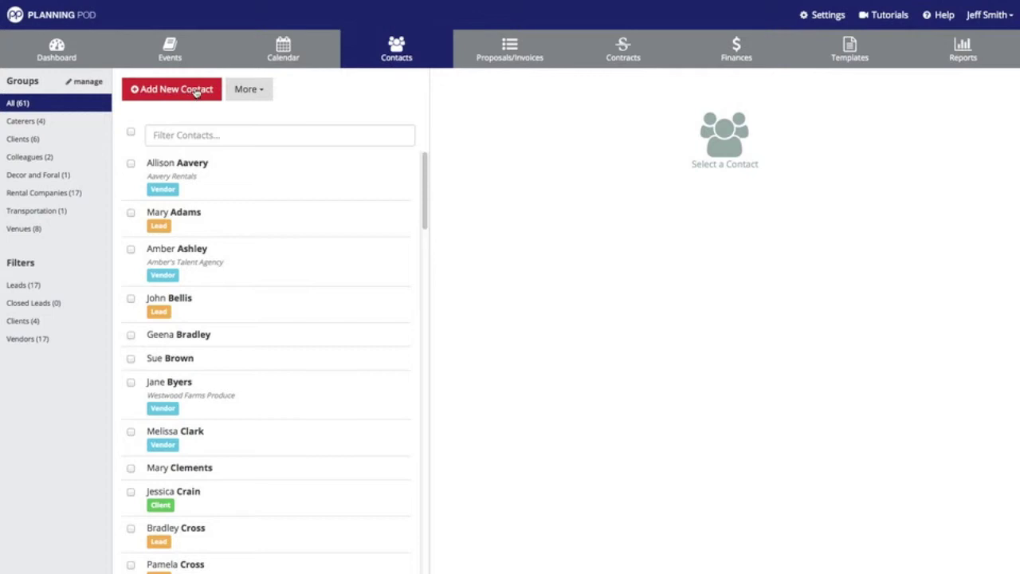
click(250, 90)
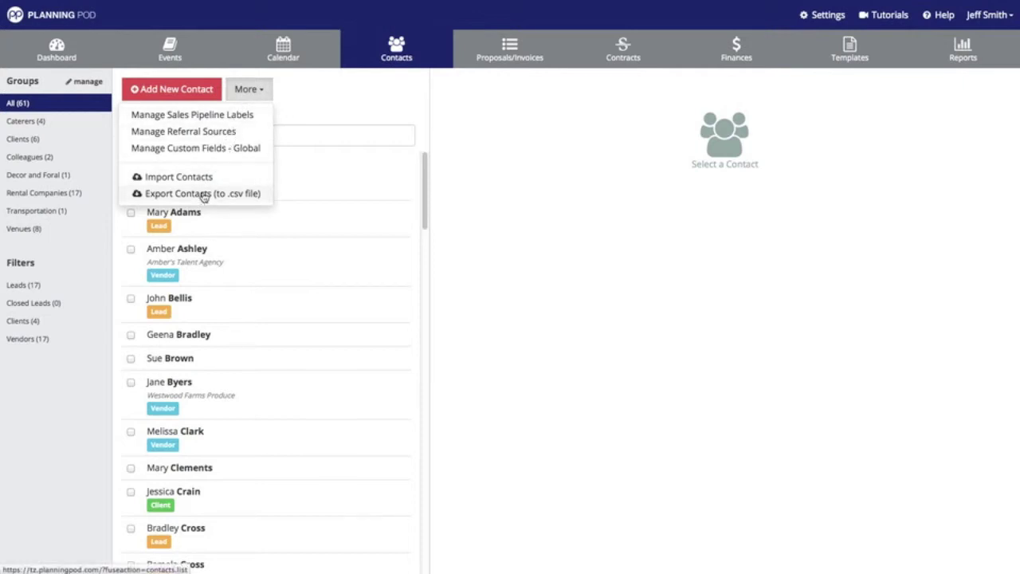
click(493, 215)
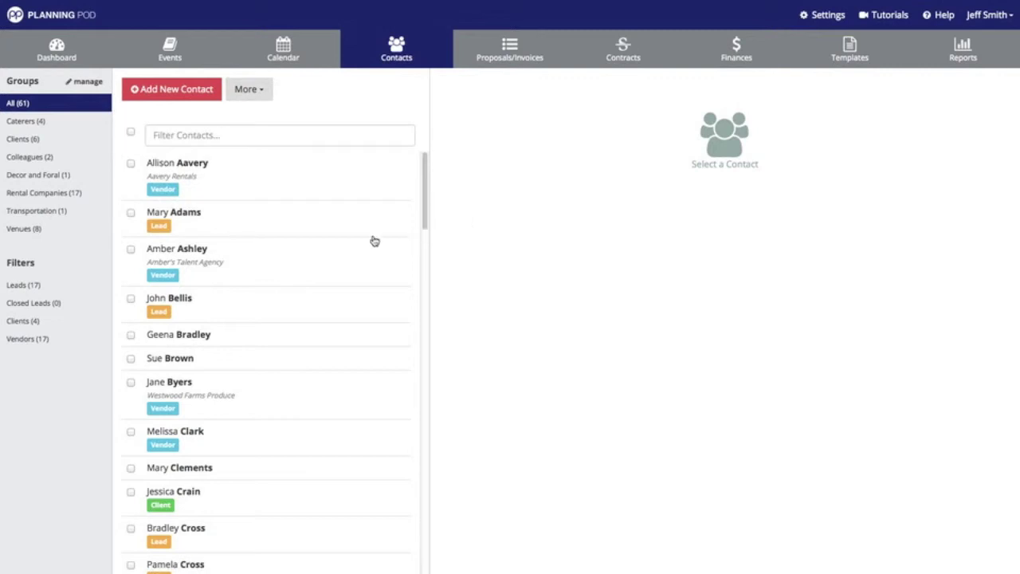
- Show the second contact in the list and examine the profile, account access, activities, files and event access
click(197, 225)
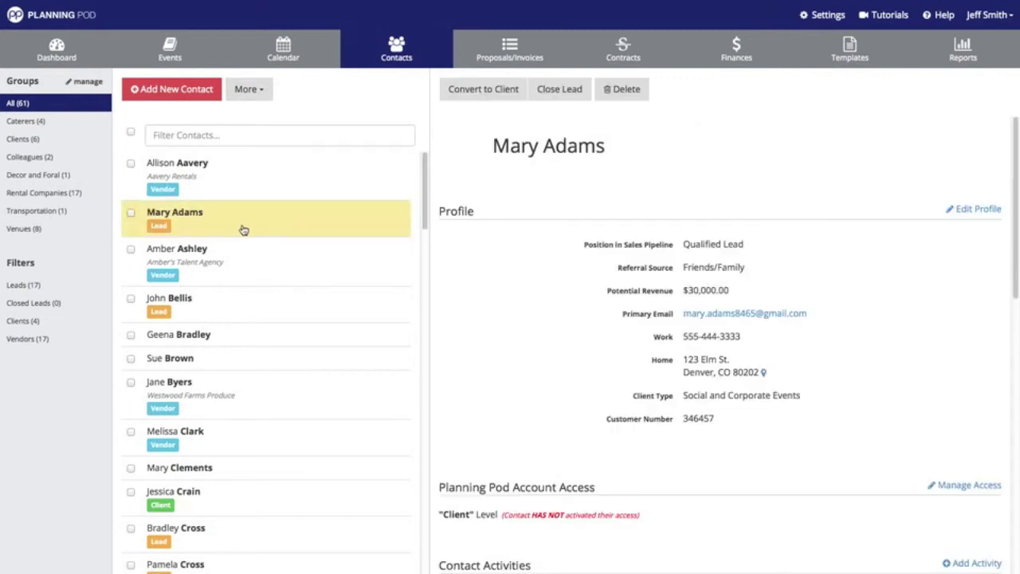
scroll(681, 223, down, 2)
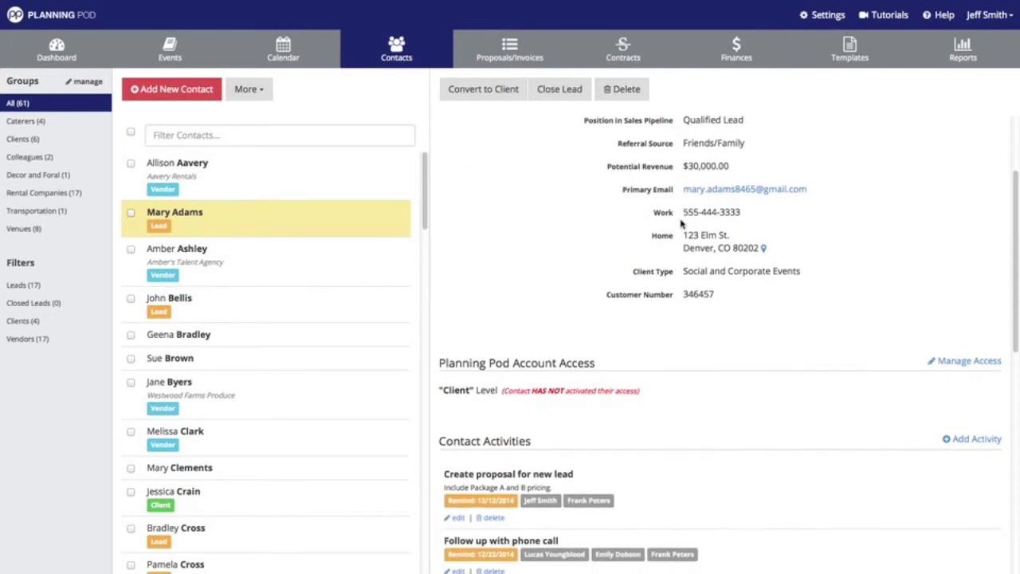
scroll(681, 223, up, 2)
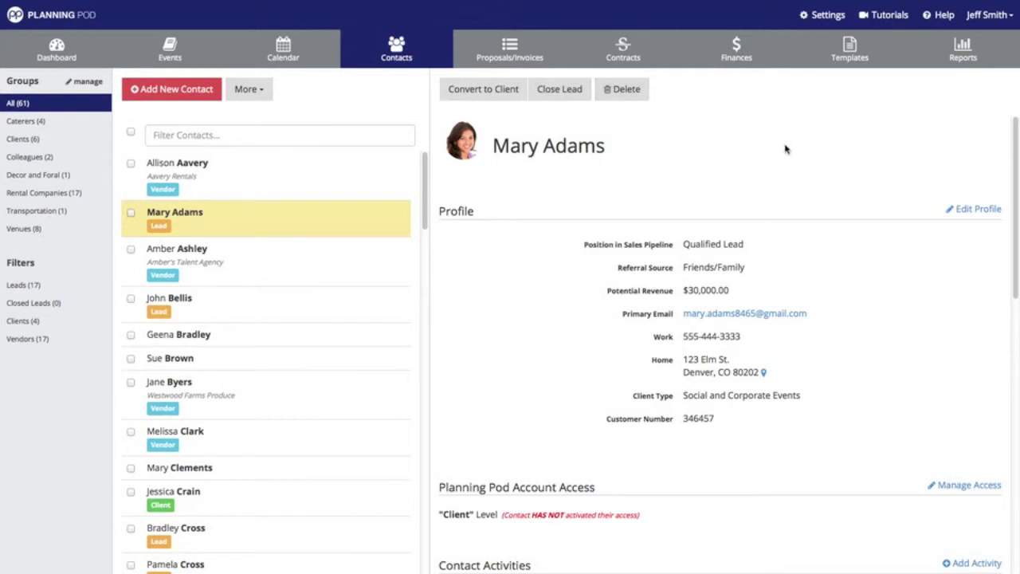
scroll(829, 207, down, 1)
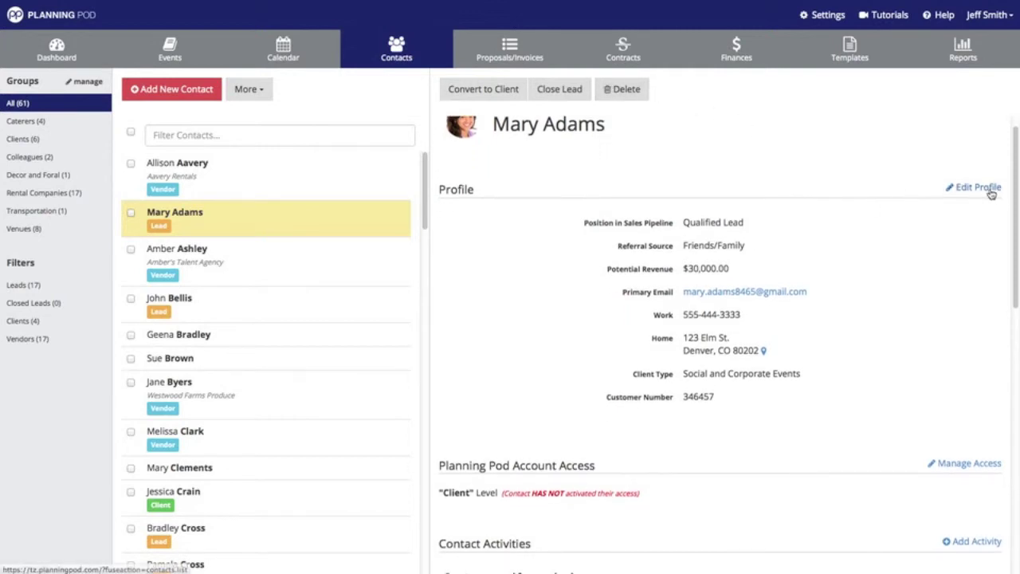
scroll(990, 194, down, 5)
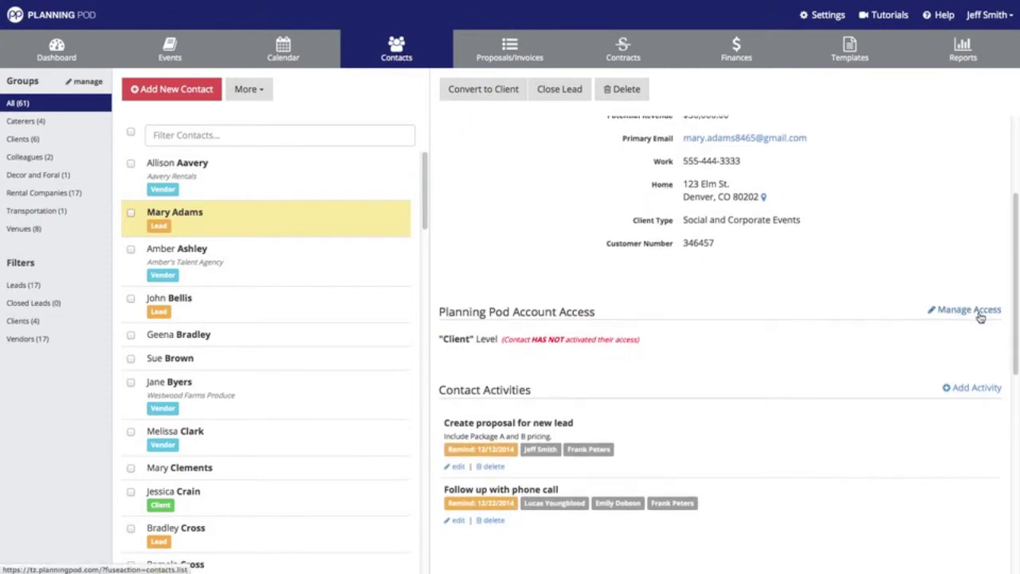
scroll(980, 316, down, 3)
scroll(976, 292, down, 5)
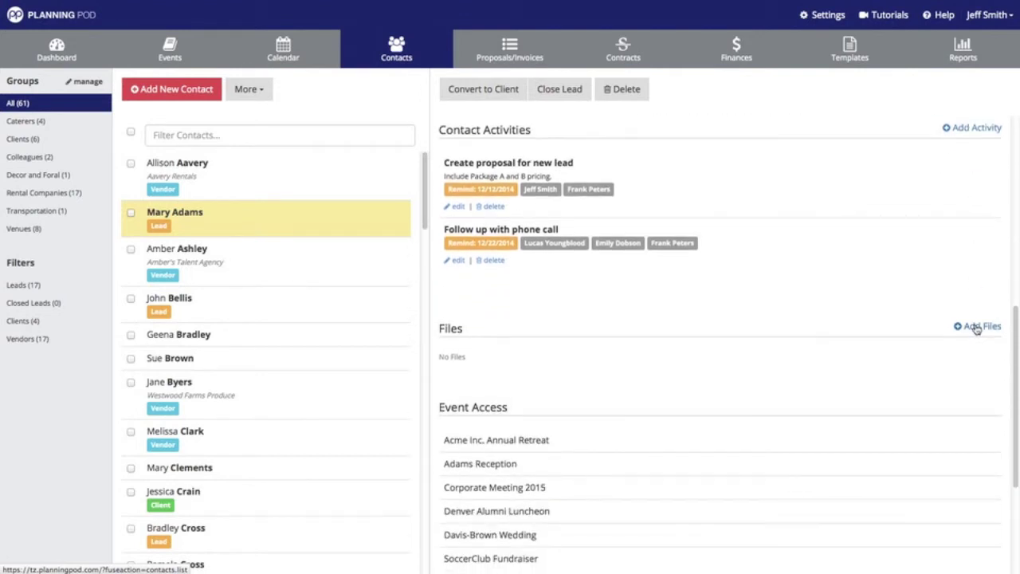
scroll(861, 316, up, 4)
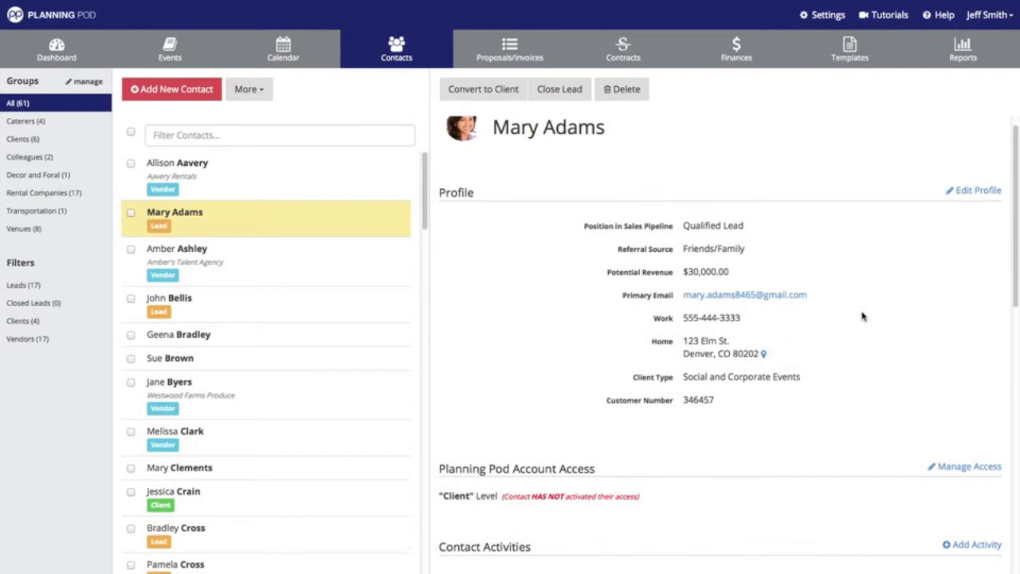
scroll(861, 316, up, 1)
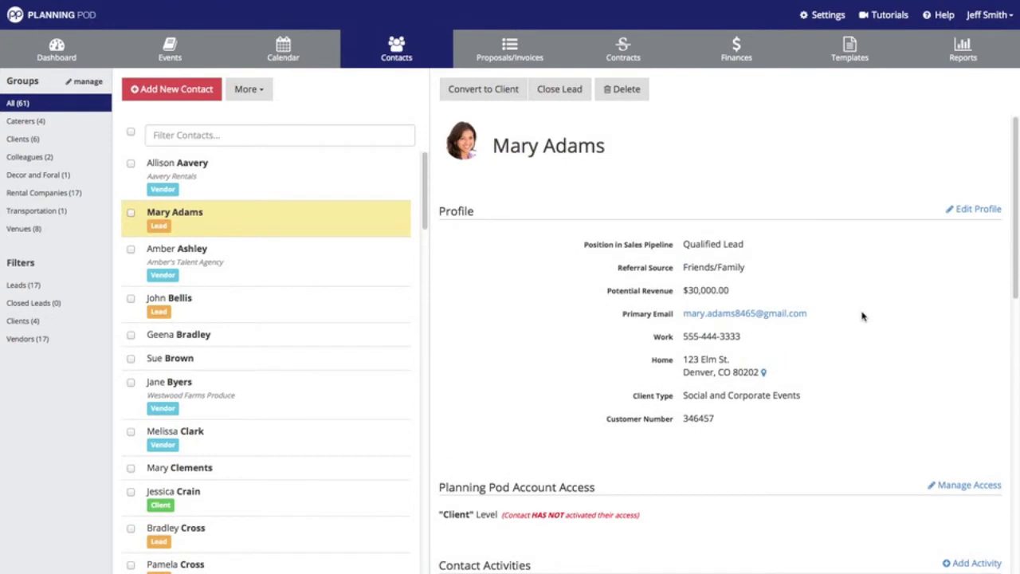
- Move the fifth and sixth contacts to the Decor and Foral group, check that group's list and return to all contacts
click(131, 336)
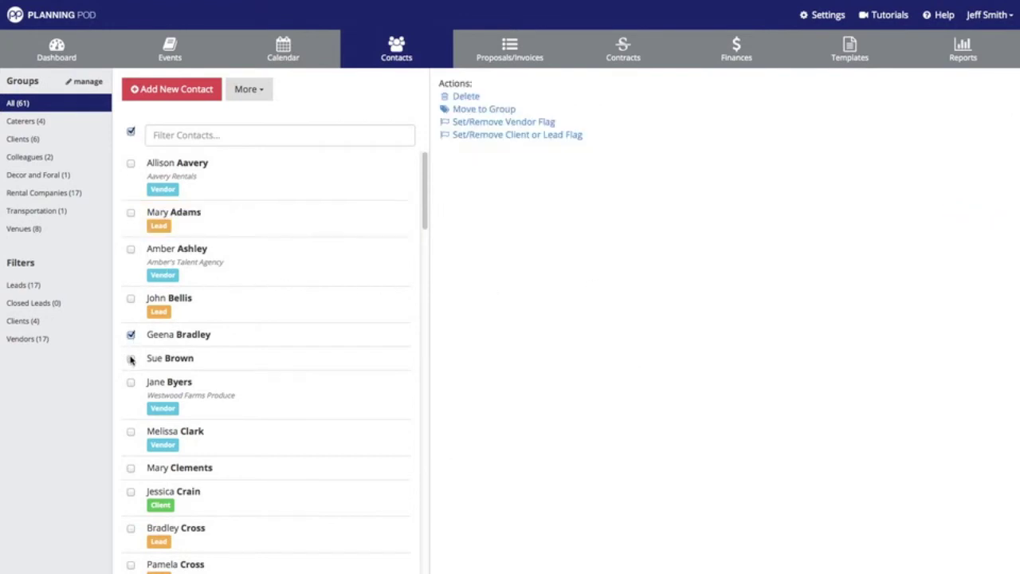
click(131, 359)
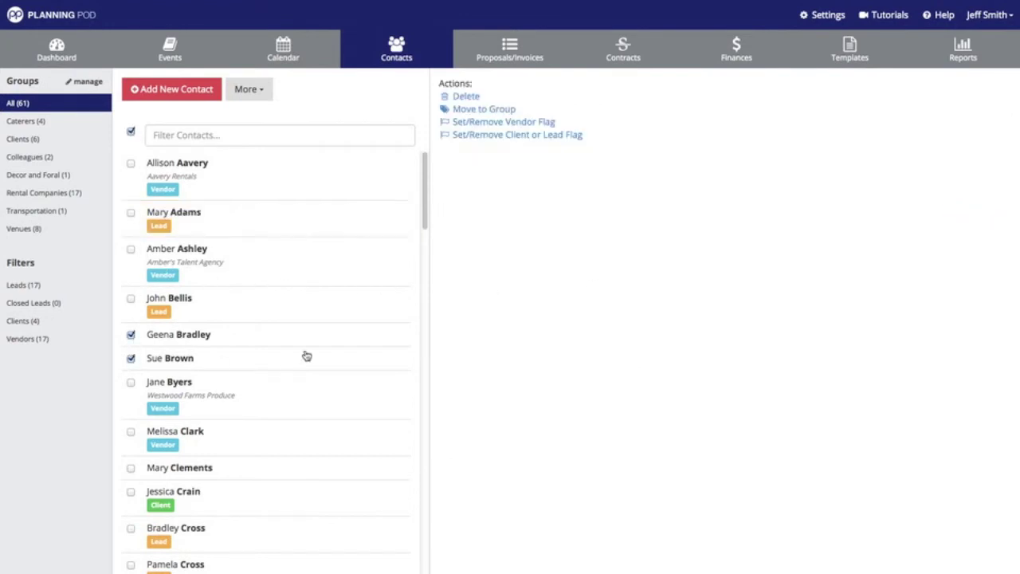
click(498, 116)
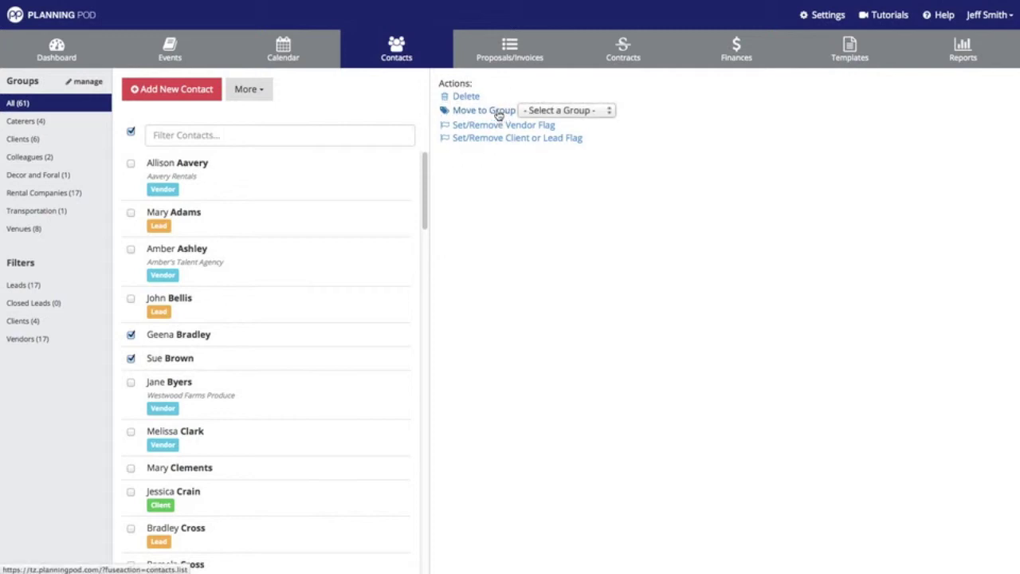
click(537, 116)
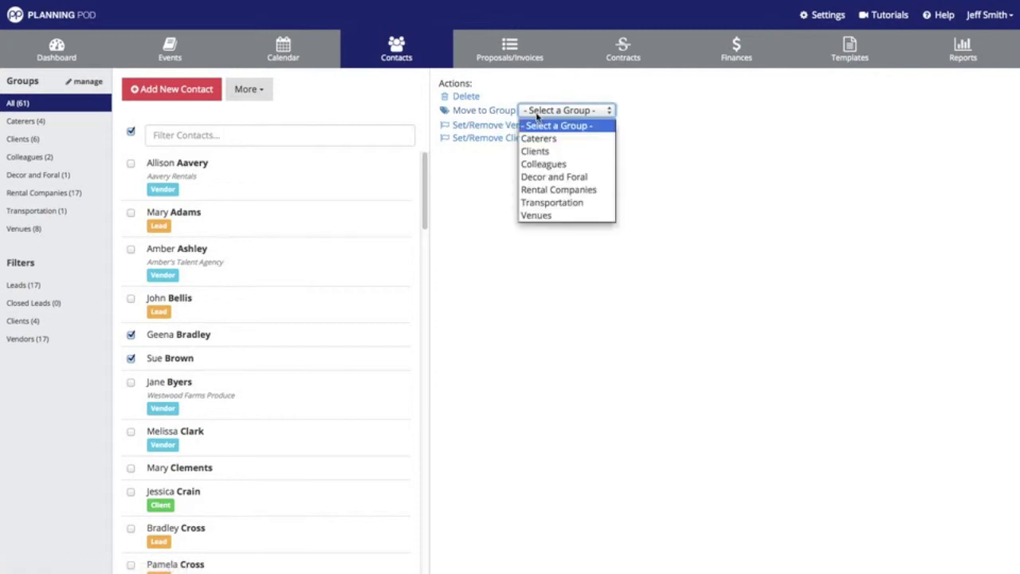
click(550, 176)
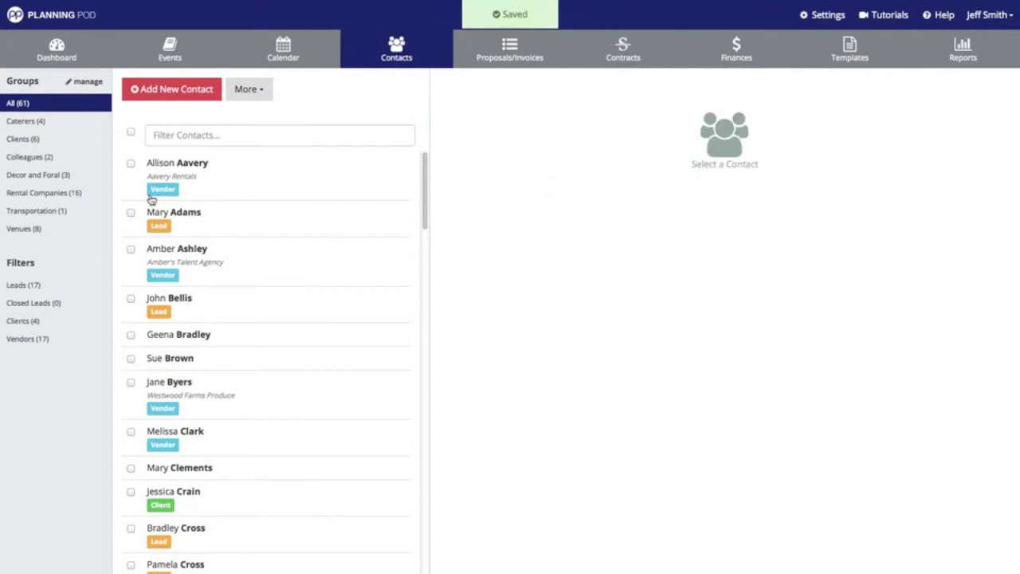
click(60, 176)
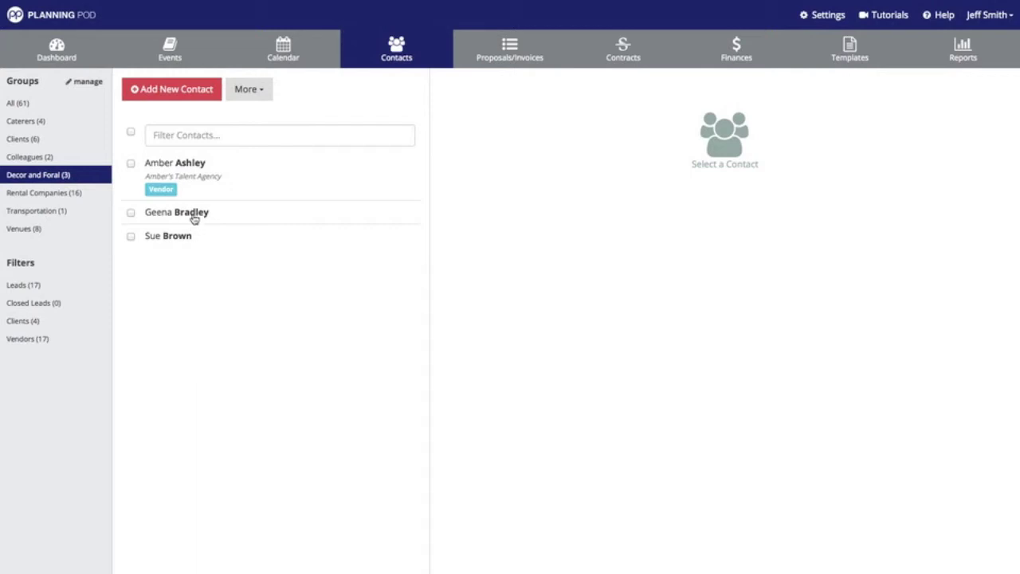
click(24, 103)
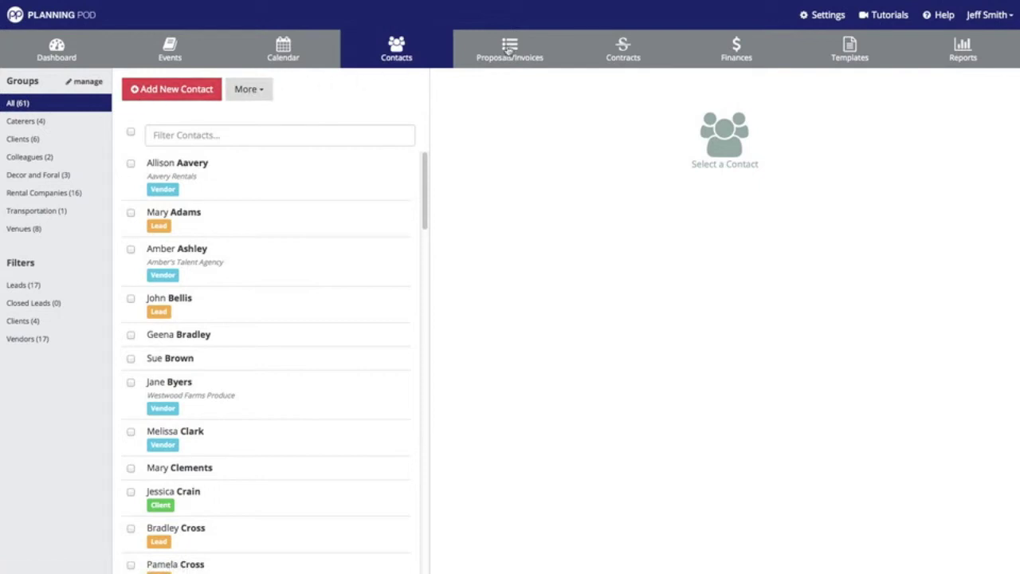
- Go to the to-do templates and show the items of the Group Meeting Tasks template
click(852, 51)
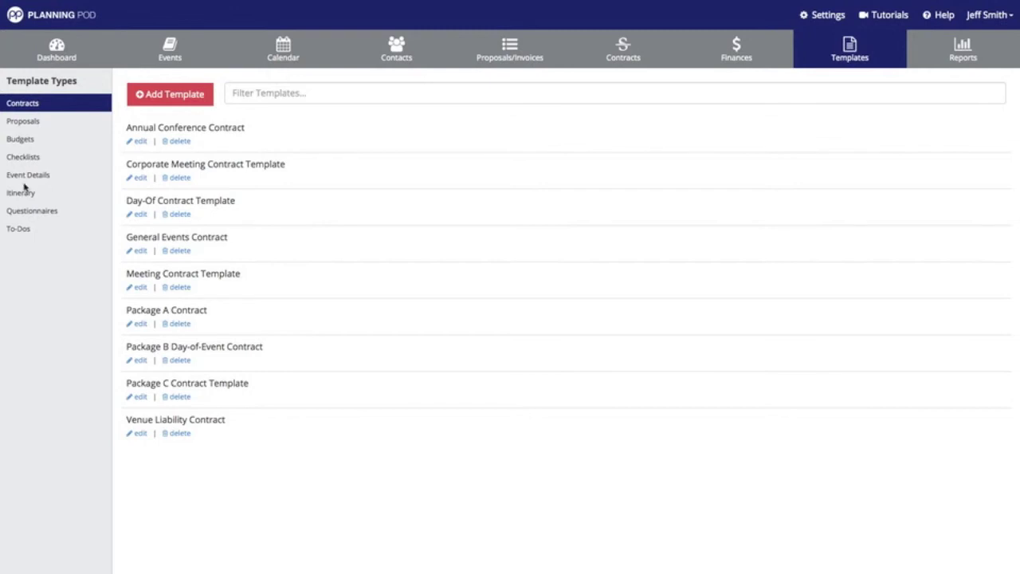
click(18, 230)
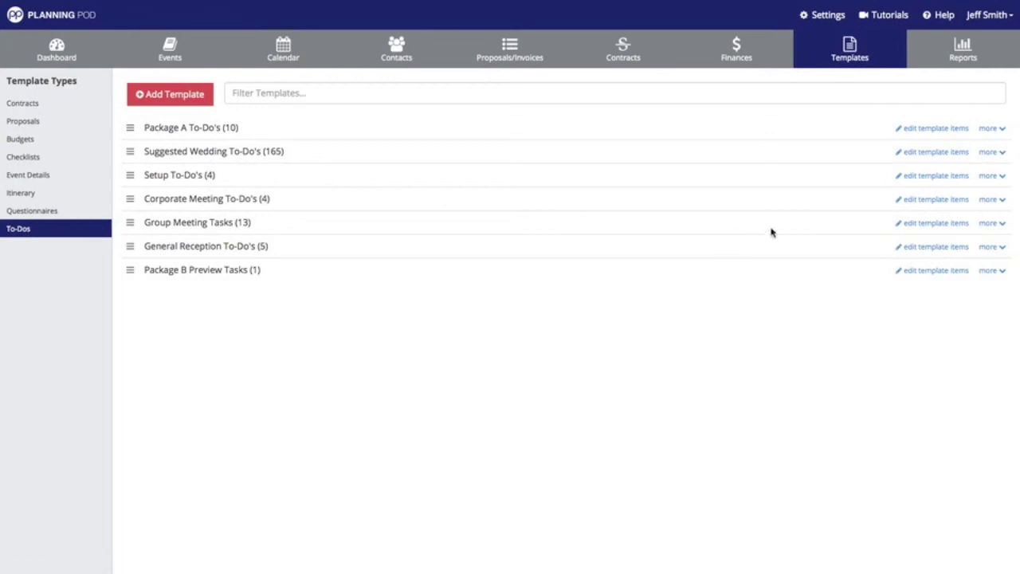
click(956, 225)
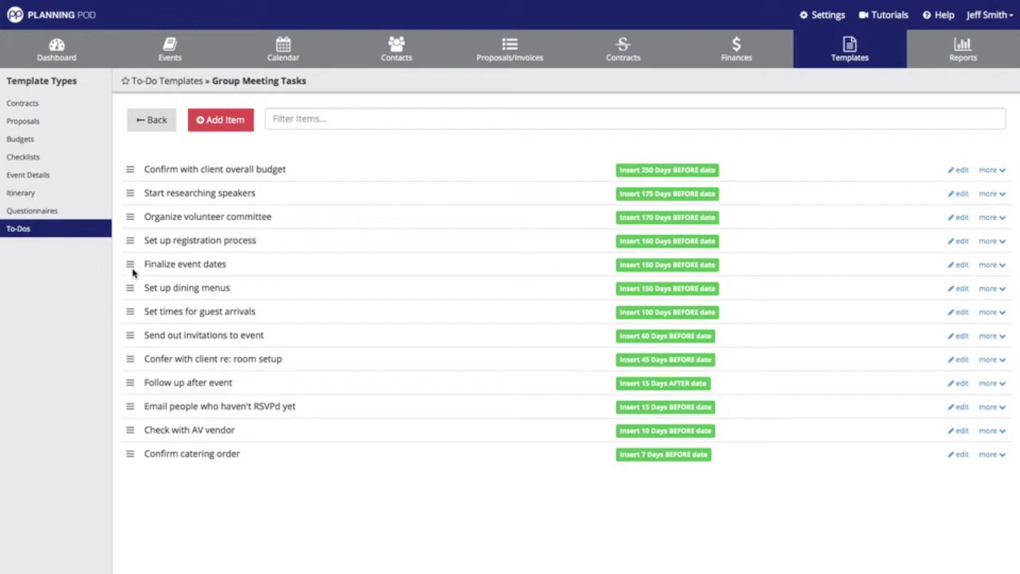
- Move Finalize event dates to the start of the template's items and return it to its place below Set up registration process
drag(131, 266, 142, 172)
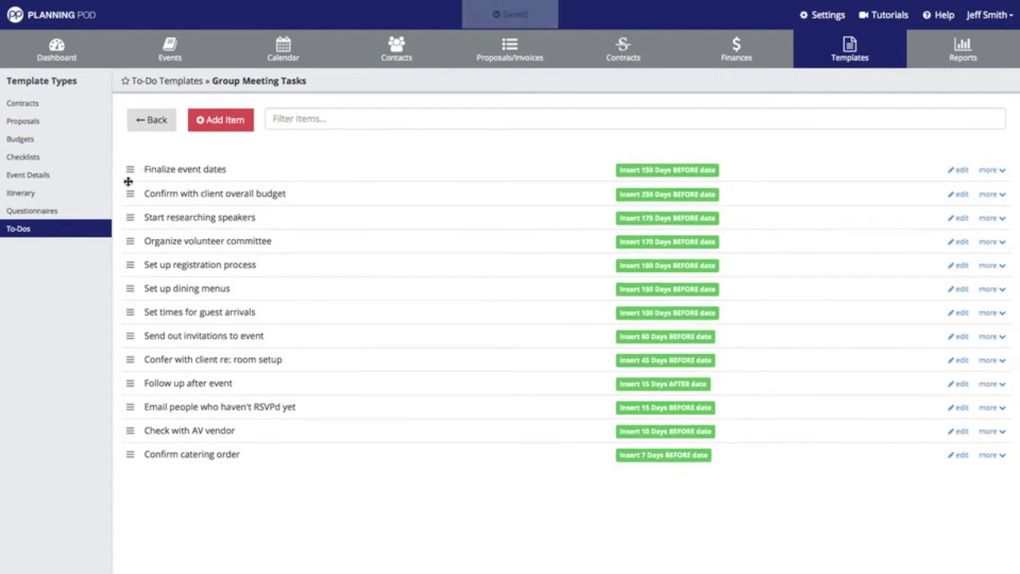
drag(127, 177, 137, 275)
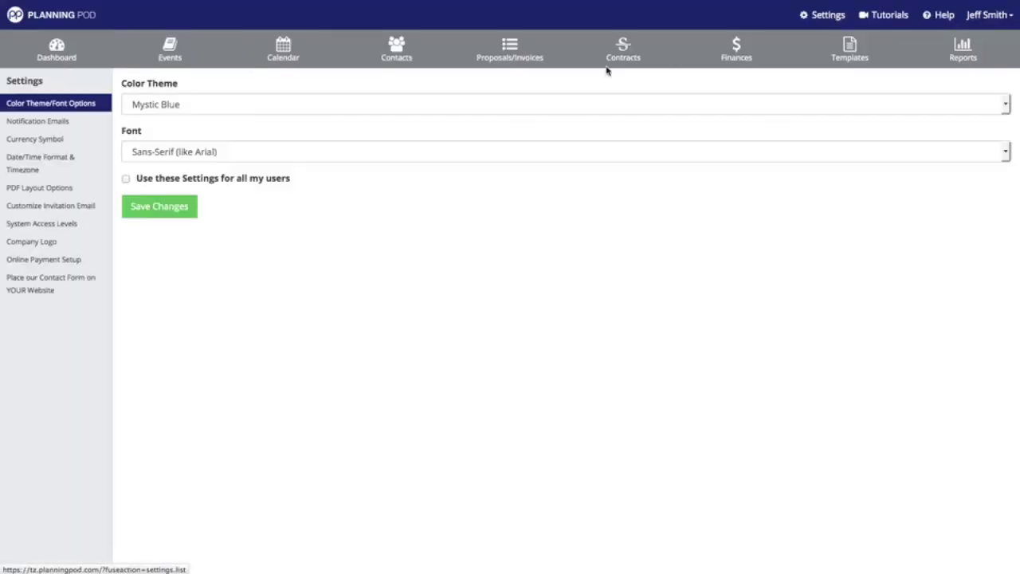
- In the account settings, try the Sunshine Yellow color theme and switch the theme to Lime Green
click(170, 107)
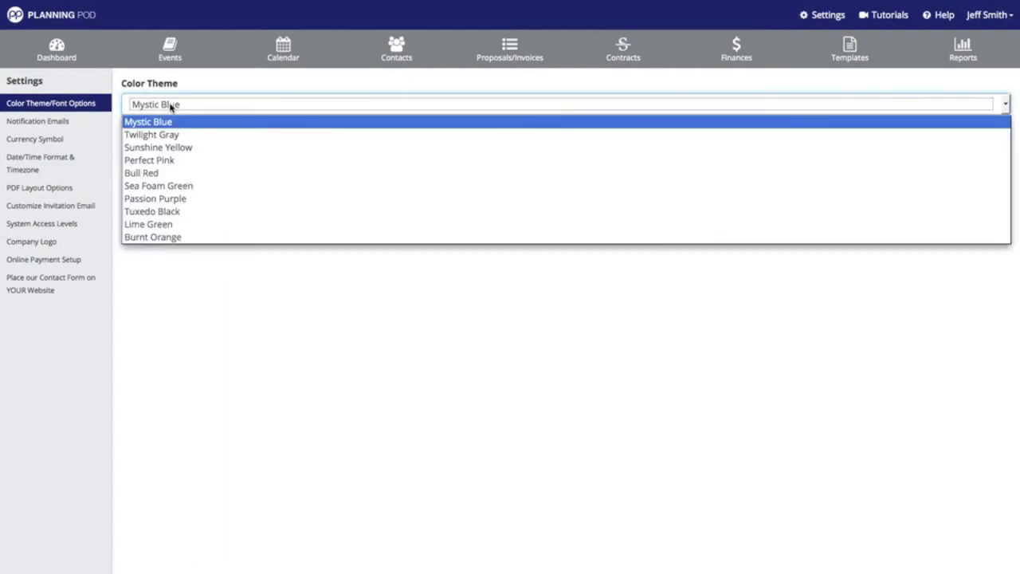
click(174, 148)
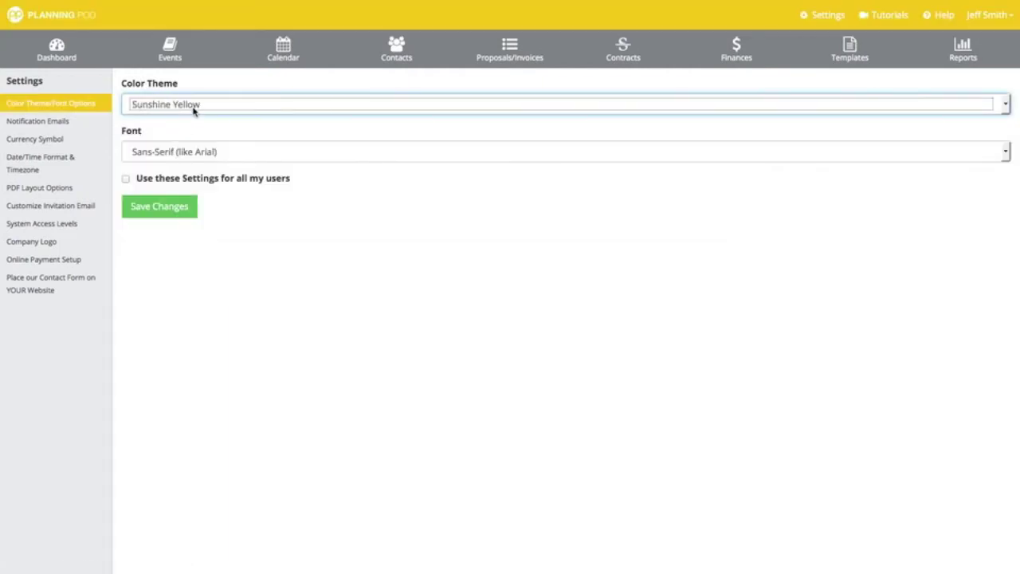
click(195, 109)
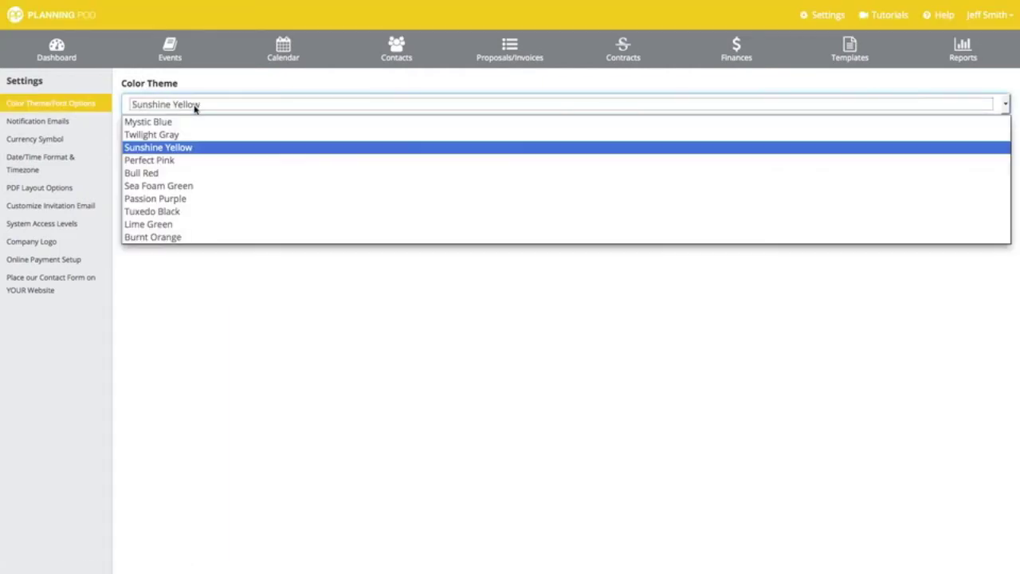
click(173, 224)
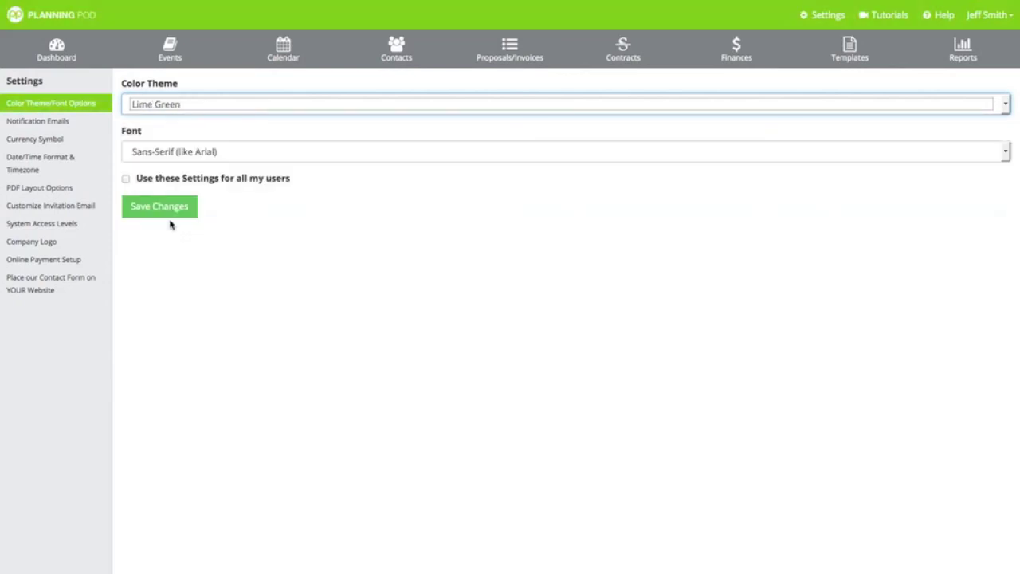
- Try the Serif (like Times) and Script fonts for the account
click(182, 153)
click(182, 182)
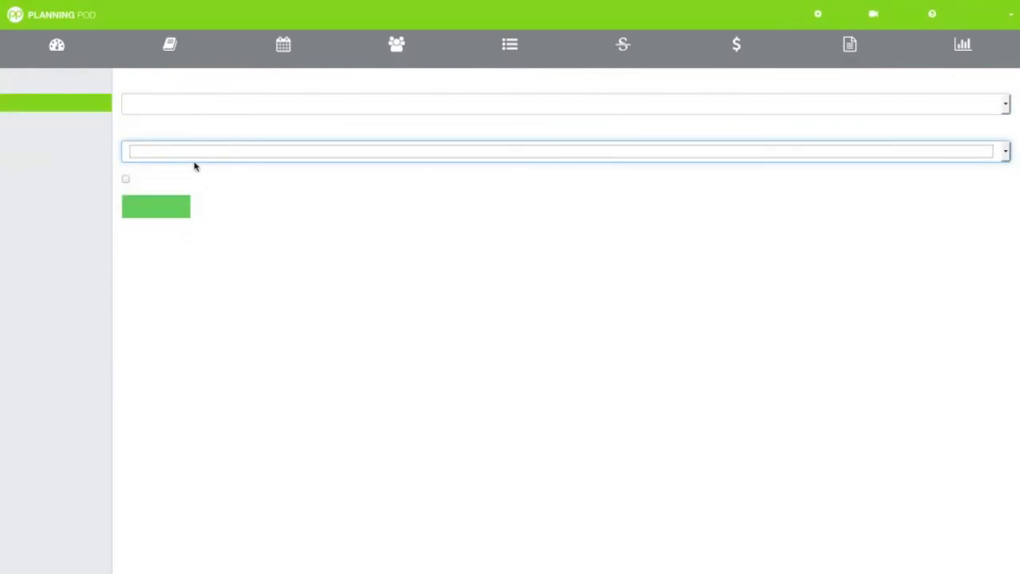
click(200, 154)
click(191, 194)
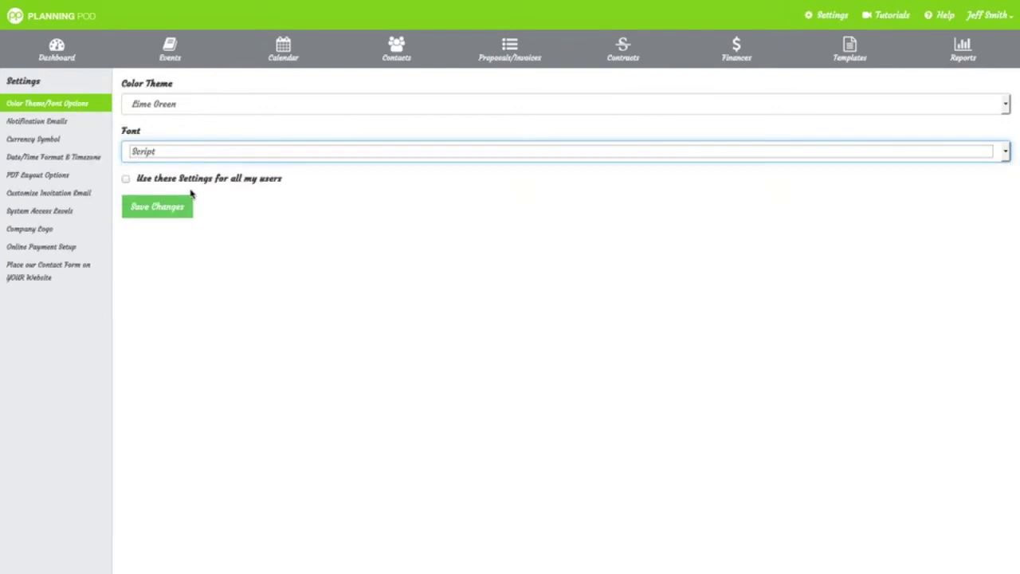
- Set the font to Sans-Serif (like Arial), save the theme and font settings and accept the page reload
click(191, 154)
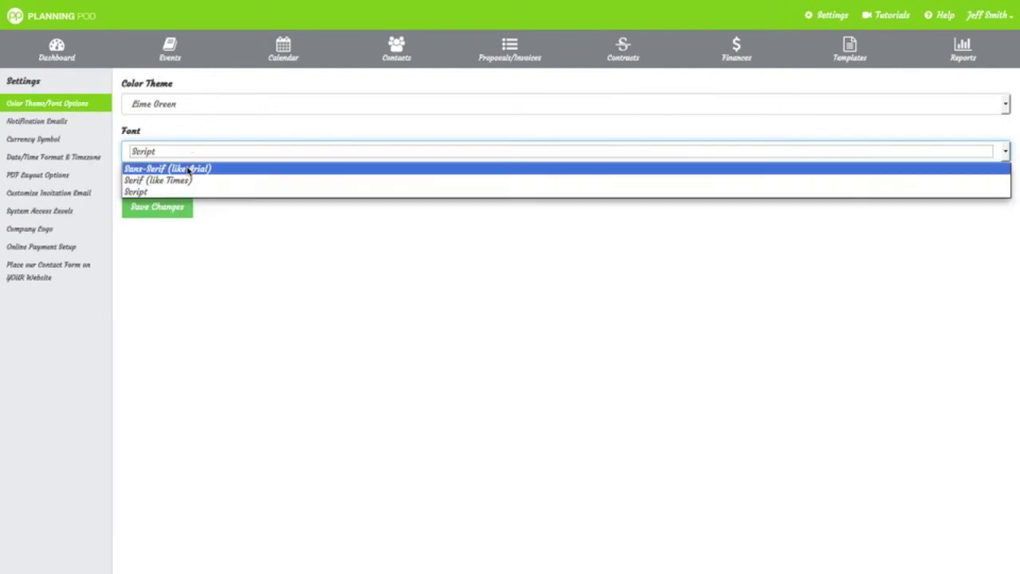
click(190, 168)
click(184, 205)
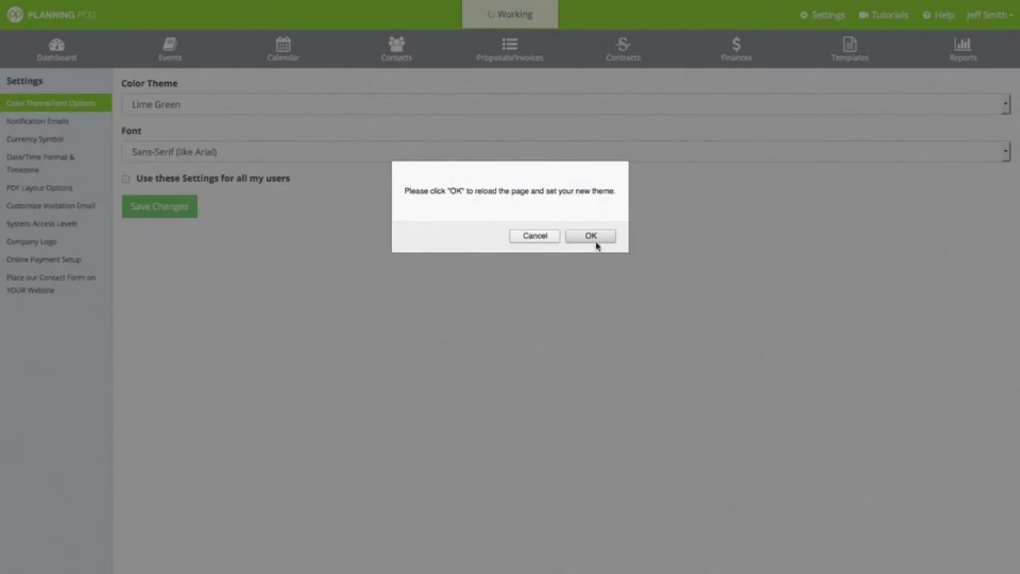
click(595, 244)
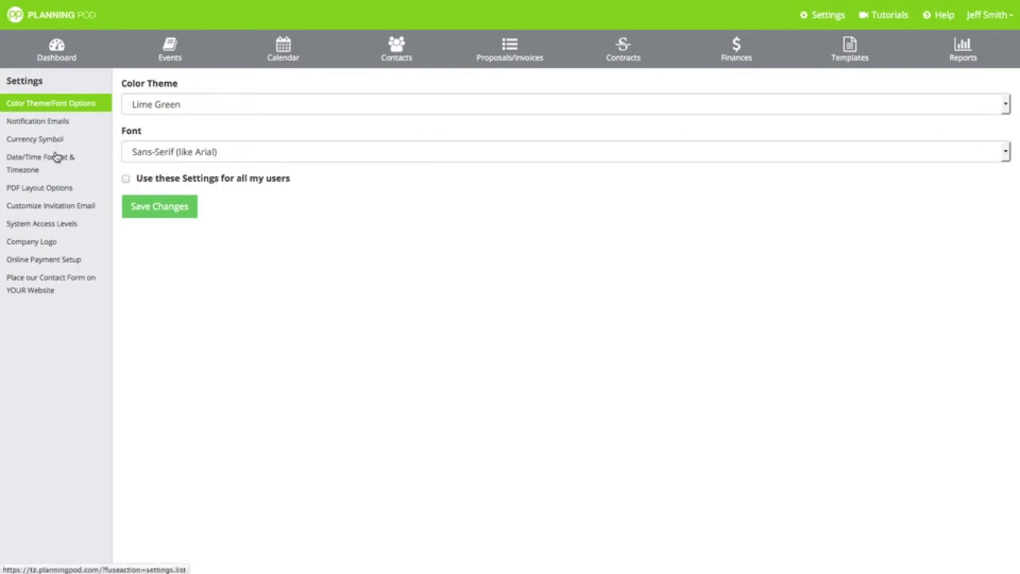
- View the PDF layout options and the company logo settings
click(56, 188)
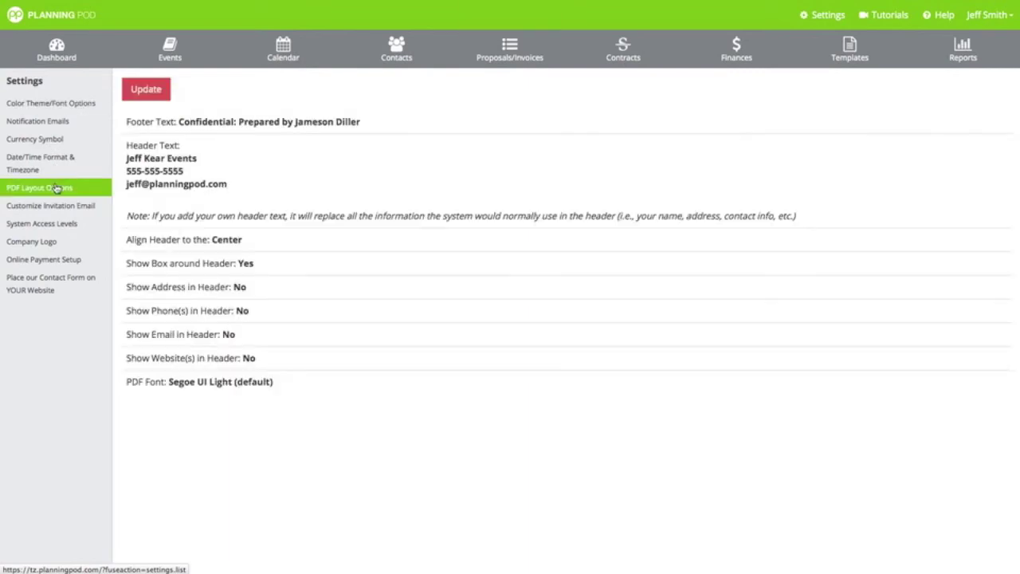
click(48, 244)
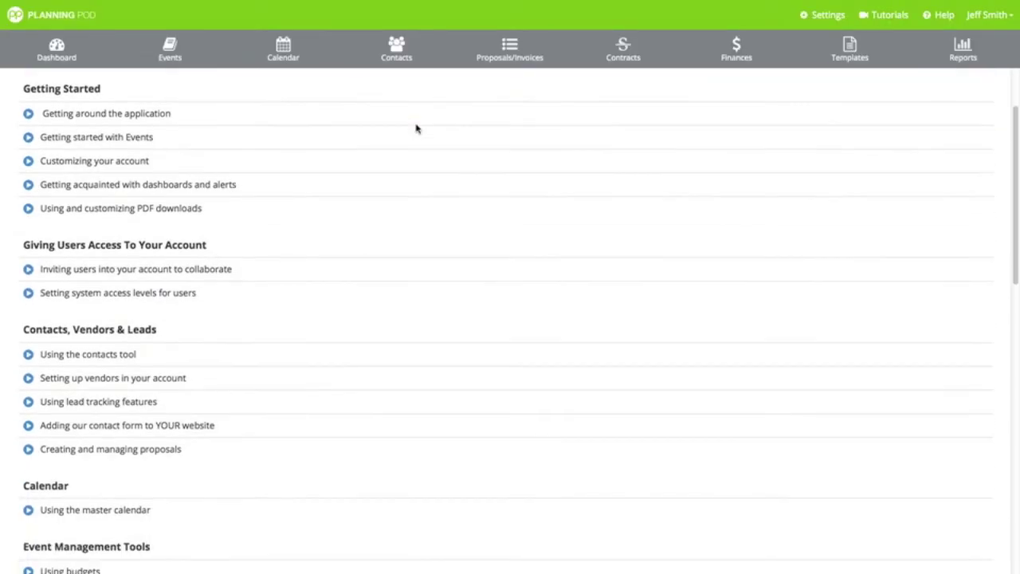
- Look through the tutorials list and show the Customizing your account tutorial
scroll(417, 127, down, 2)
scroll(416, 127, up, 5)
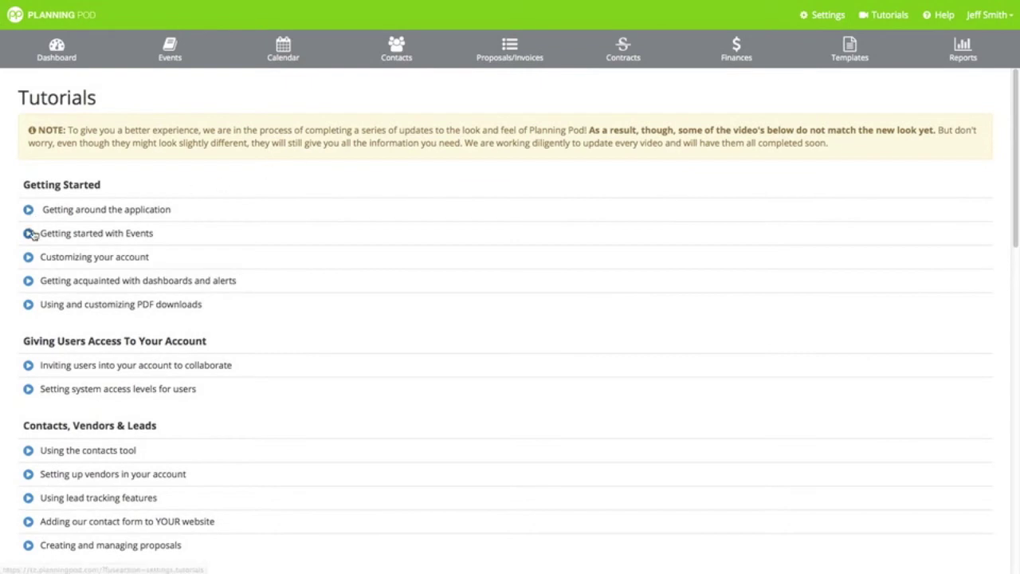
click(32, 258)
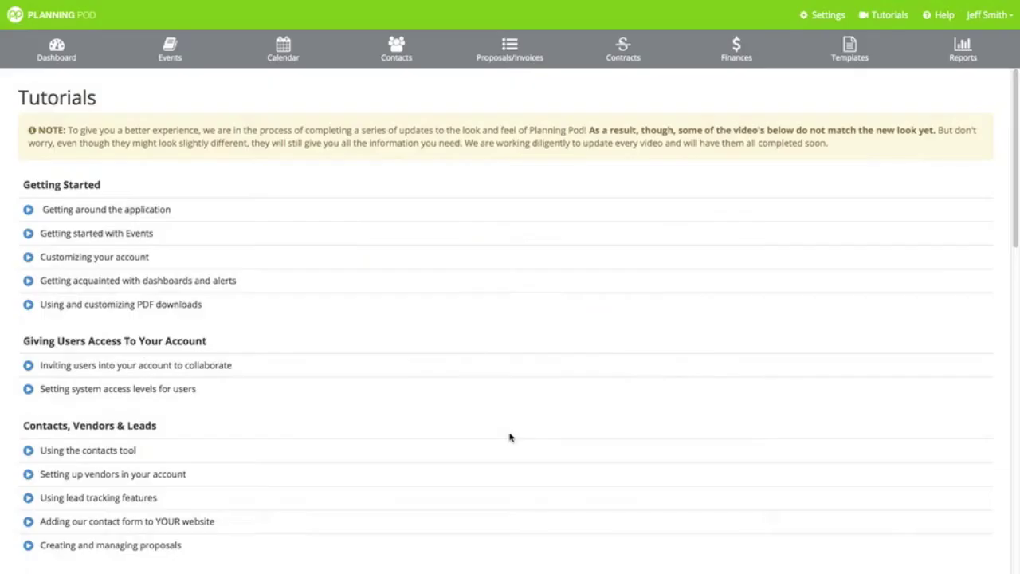
click(511, 437)
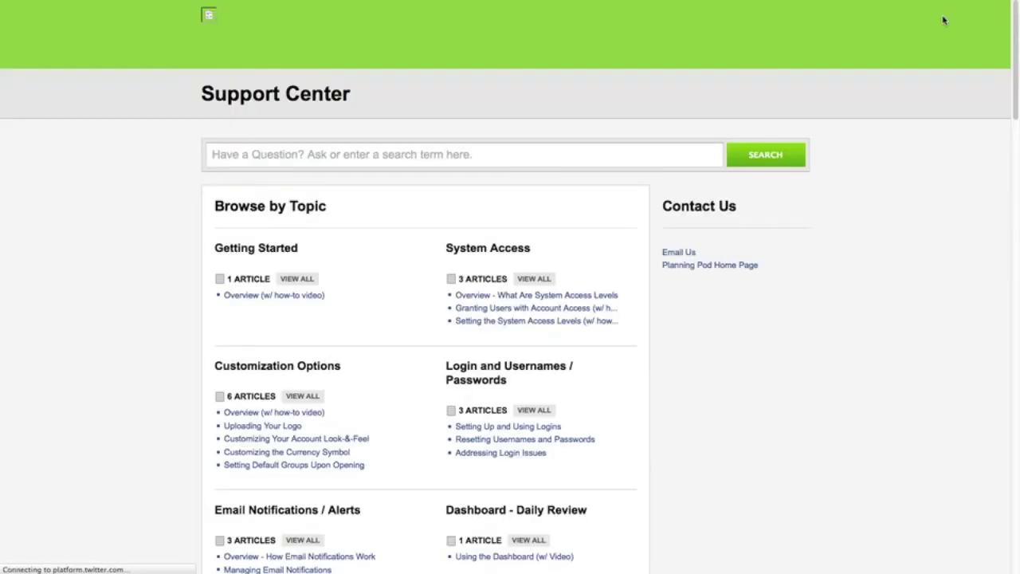
- Search the Support Center for "how do i create a floorplan"
click(314, 156)
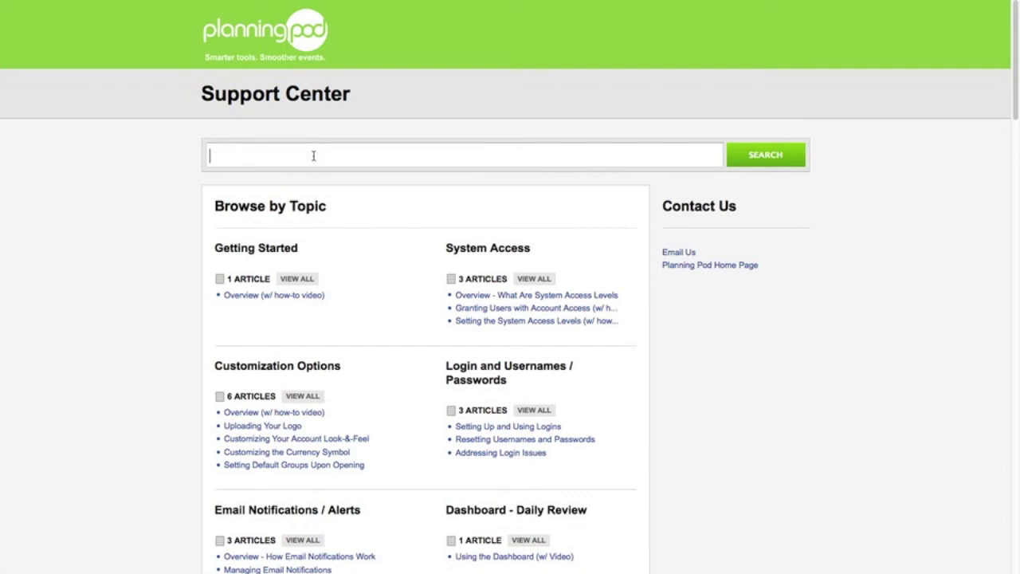
text(how do i)
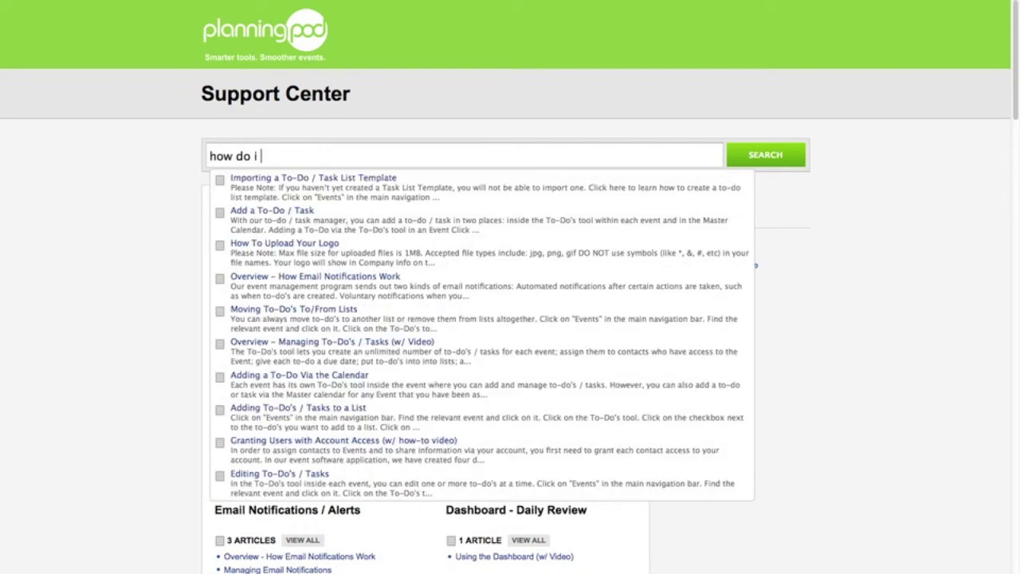
text(screaet)
text(a floorplan)
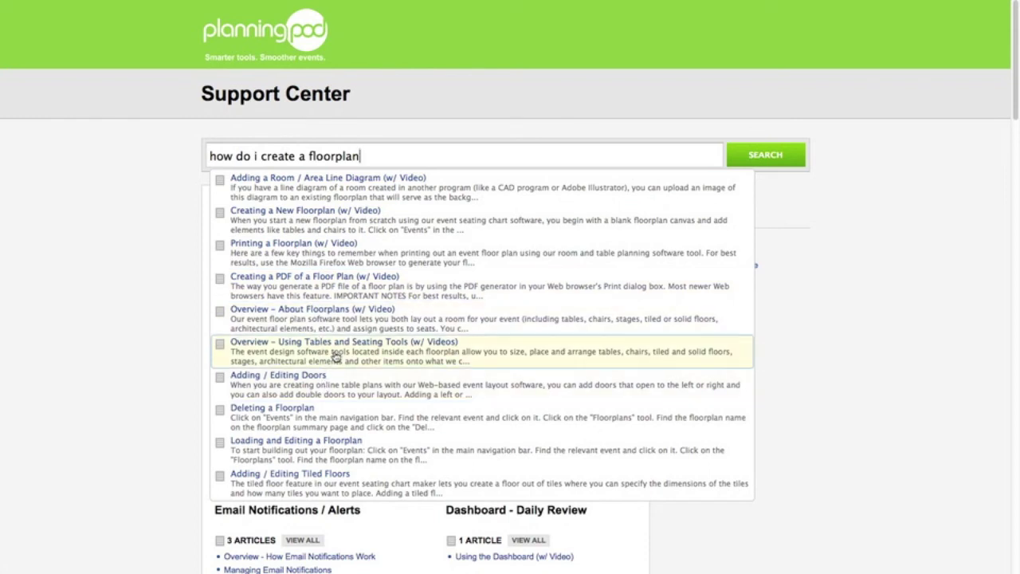
click(335, 356)
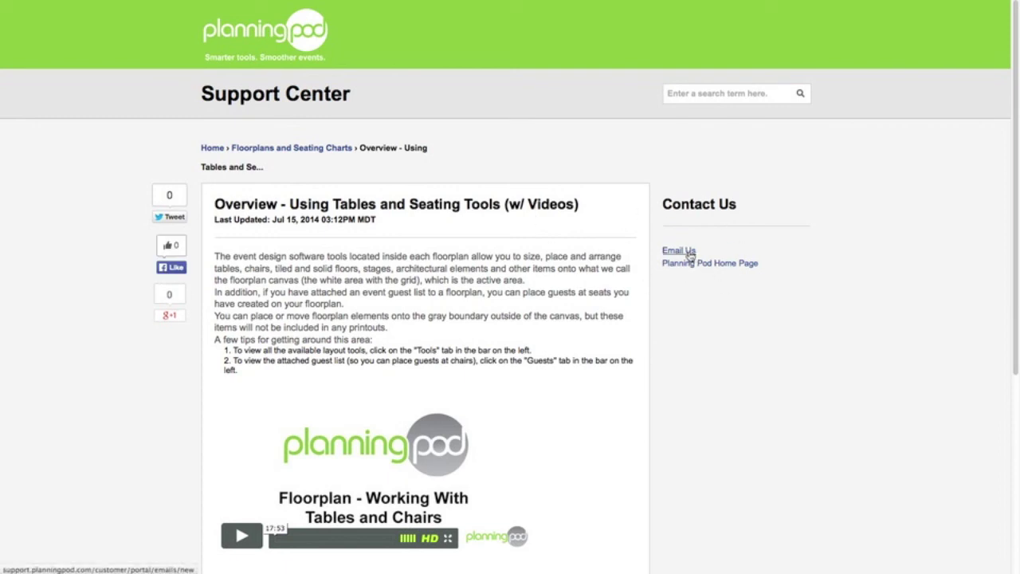
click(688, 252)
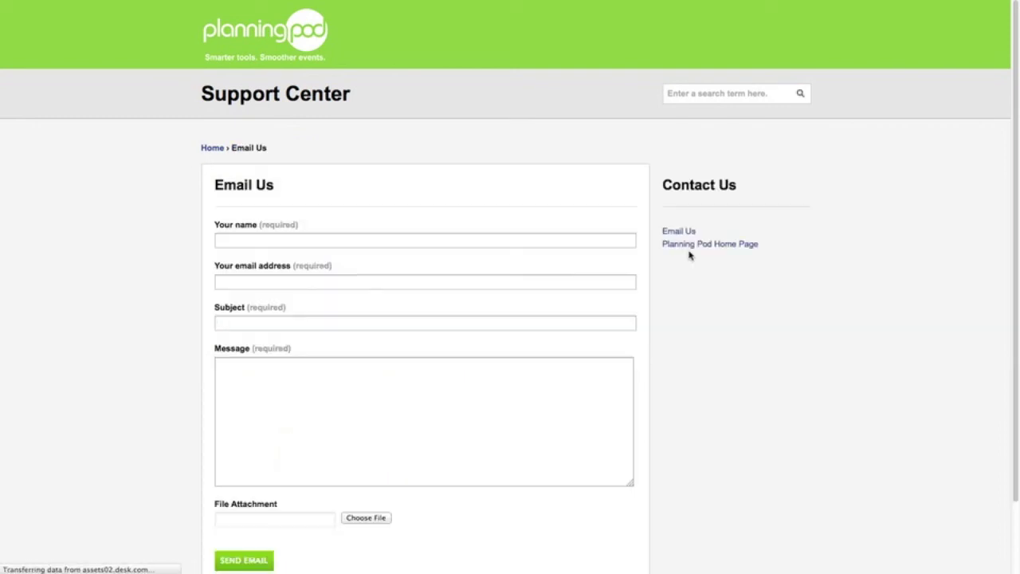